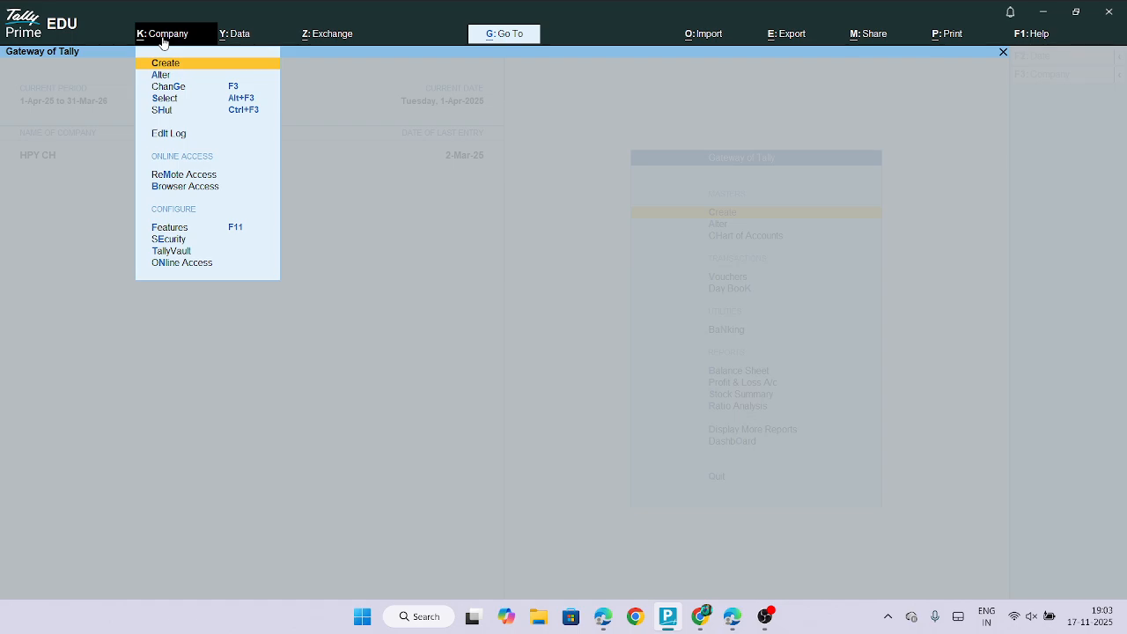
# Start creating a new company and choose to specify its data path manually.
pyautogui.click(165, 63)
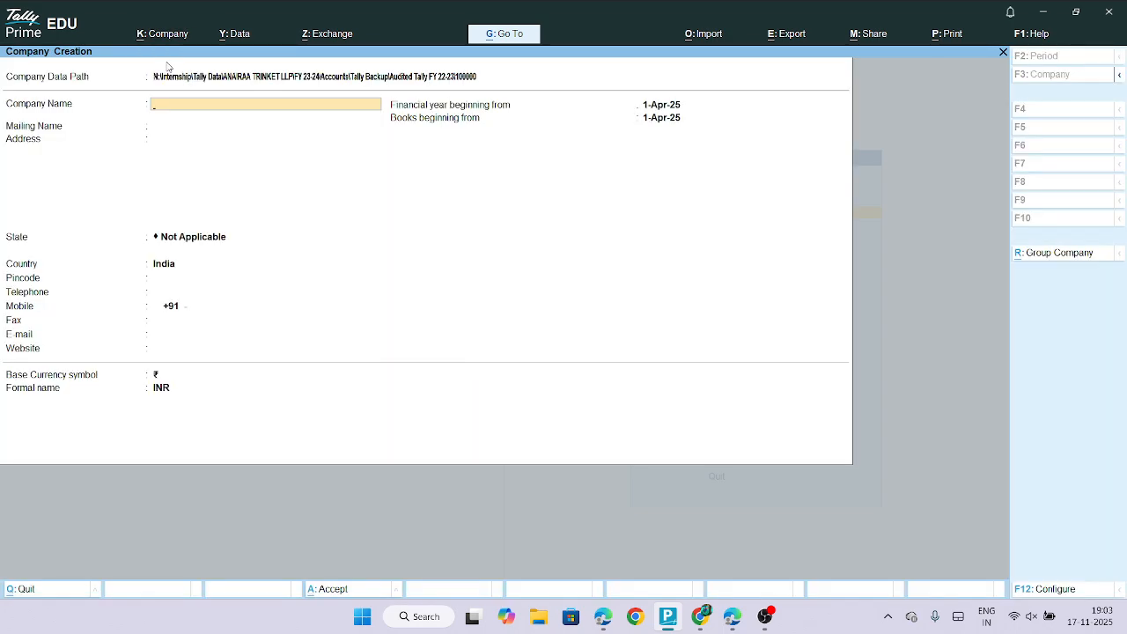
pyautogui.click(186, 80)
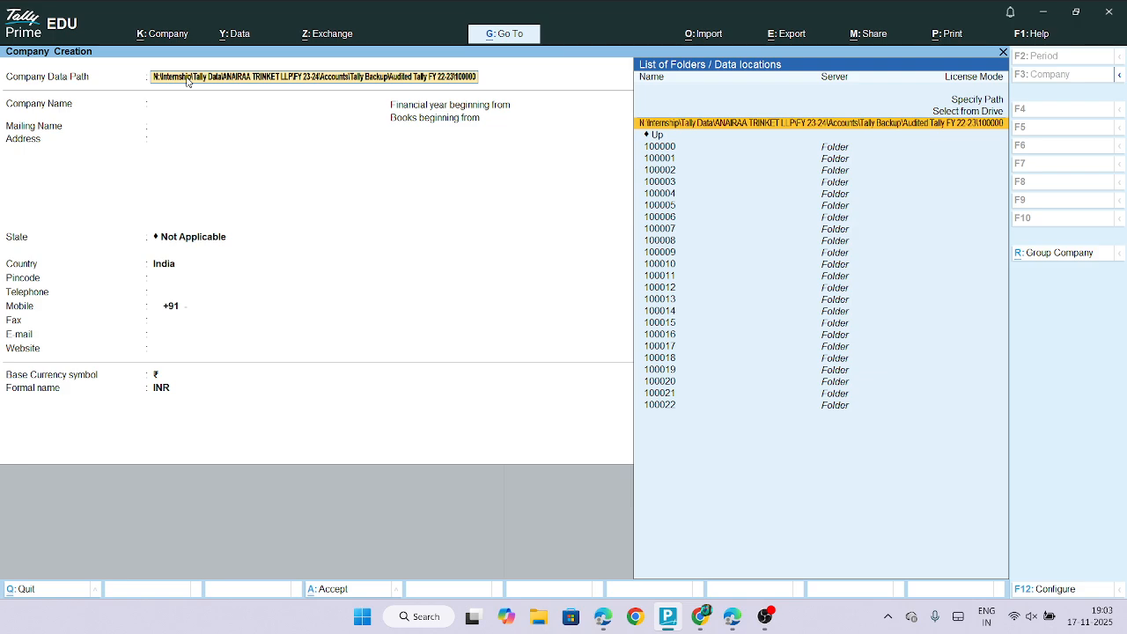
pyautogui.click(985, 101)
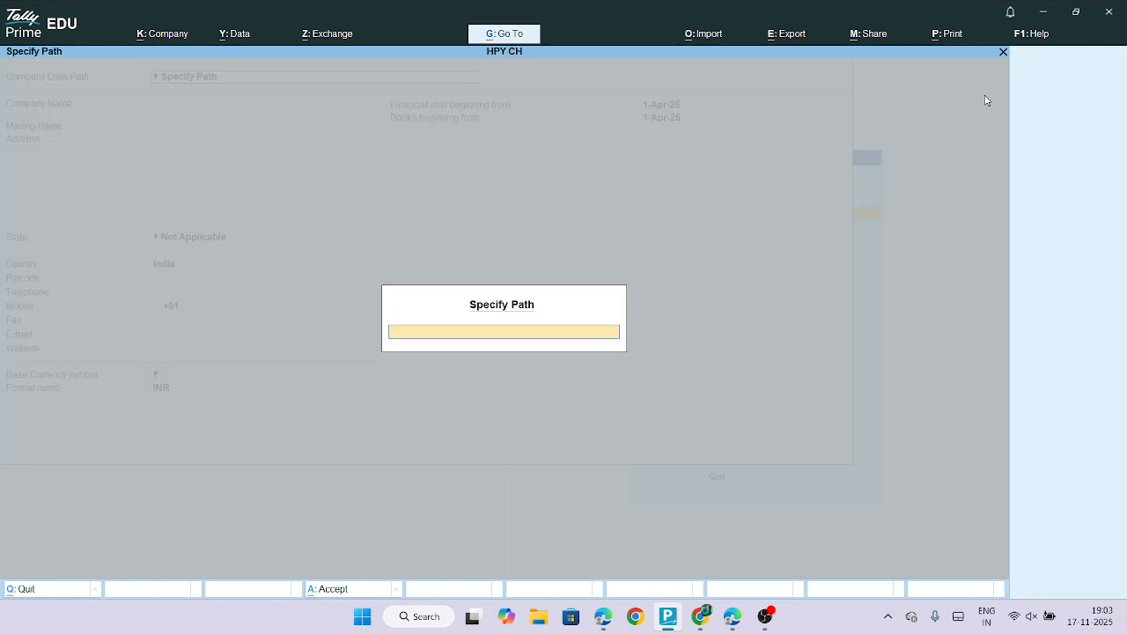
# In File Explorer, open the Tally folder inside Accounting for Business on drive N: and copy its path.
pyautogui.click(531, 622)
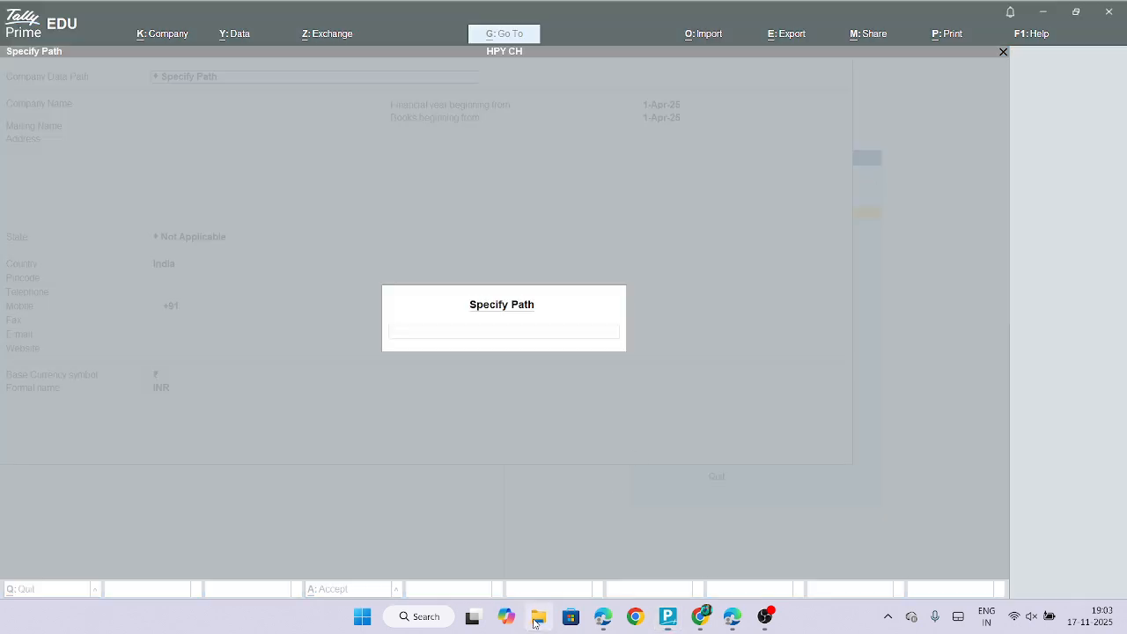
pyautogui.click(540, 622)
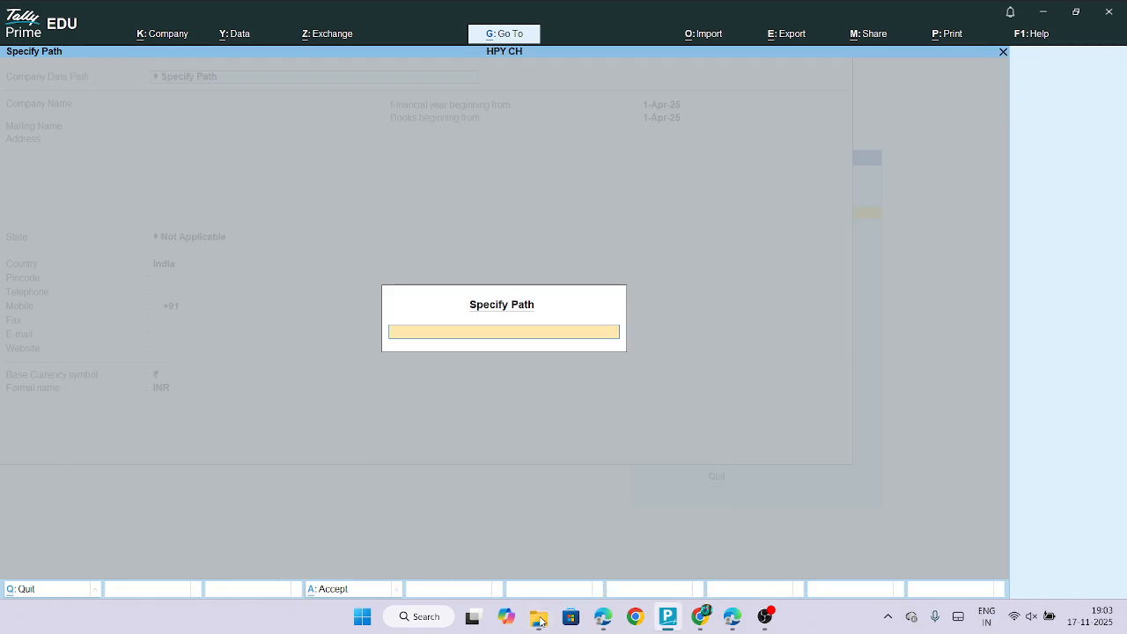
pyautogui.click(543, 618)
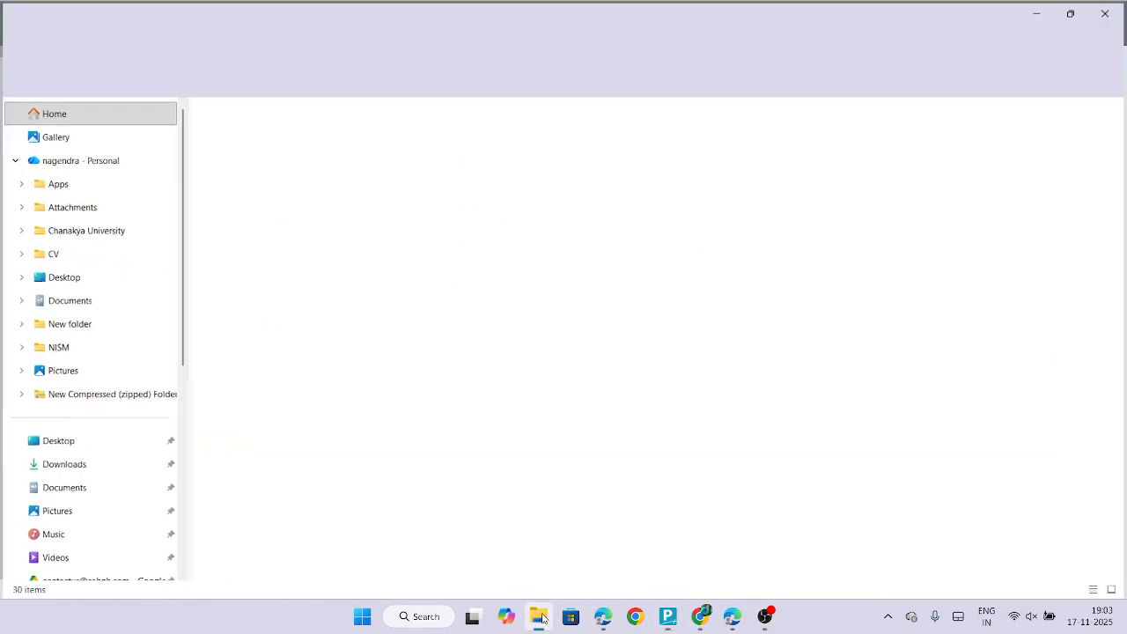
pyautogui.scroll(-4, 62, 470)
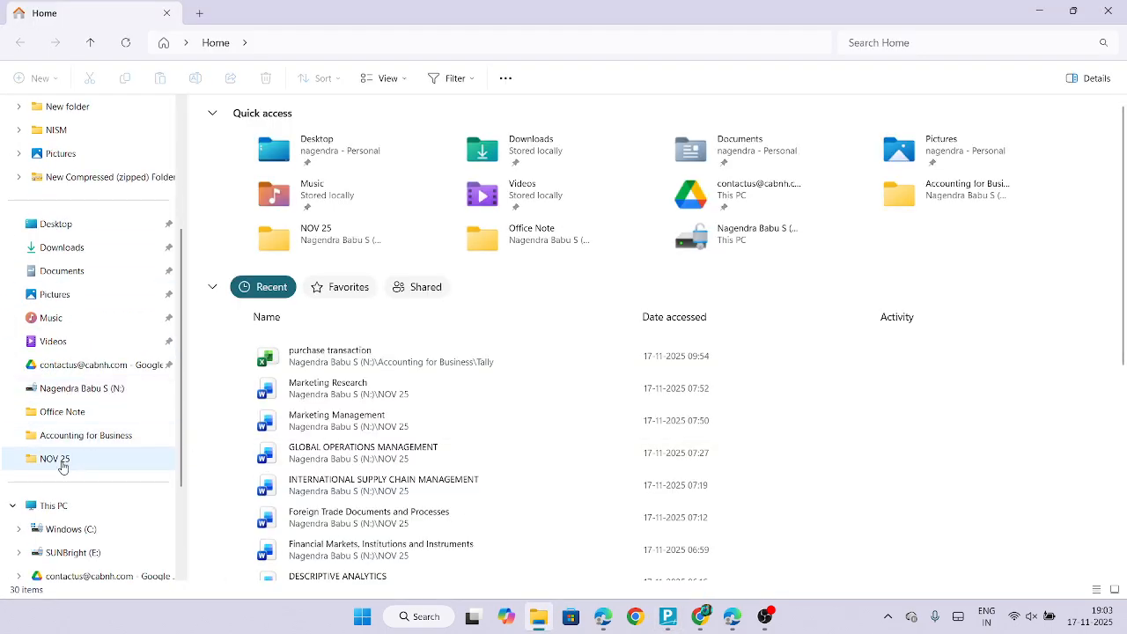
pyautogui.scroll(-1, 68, 555)
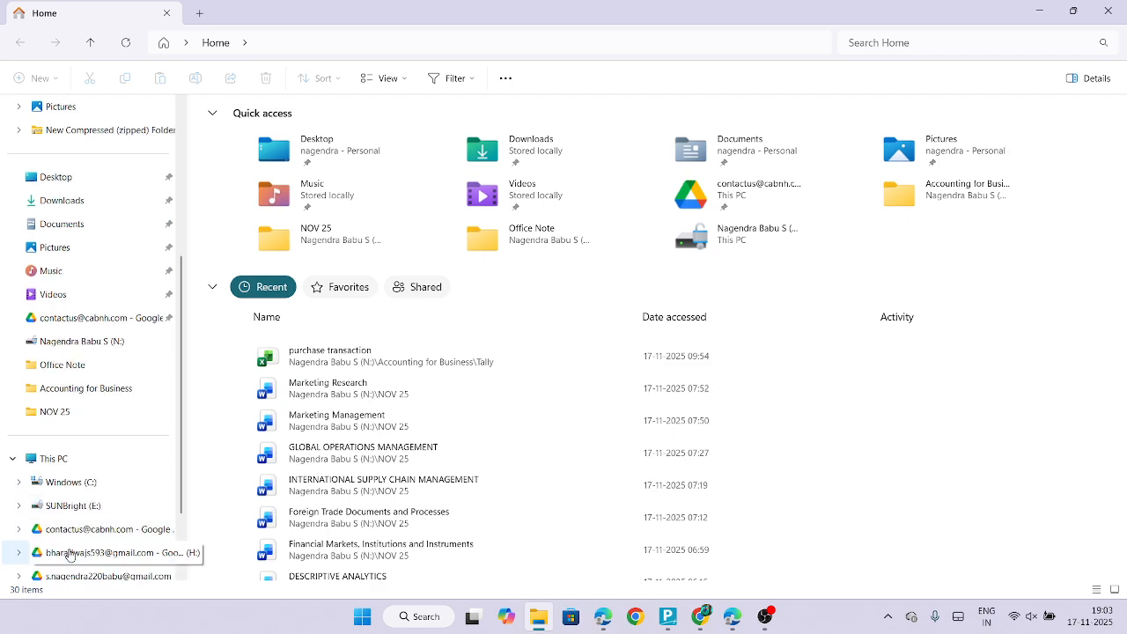
pyautogui.click(75, 456)
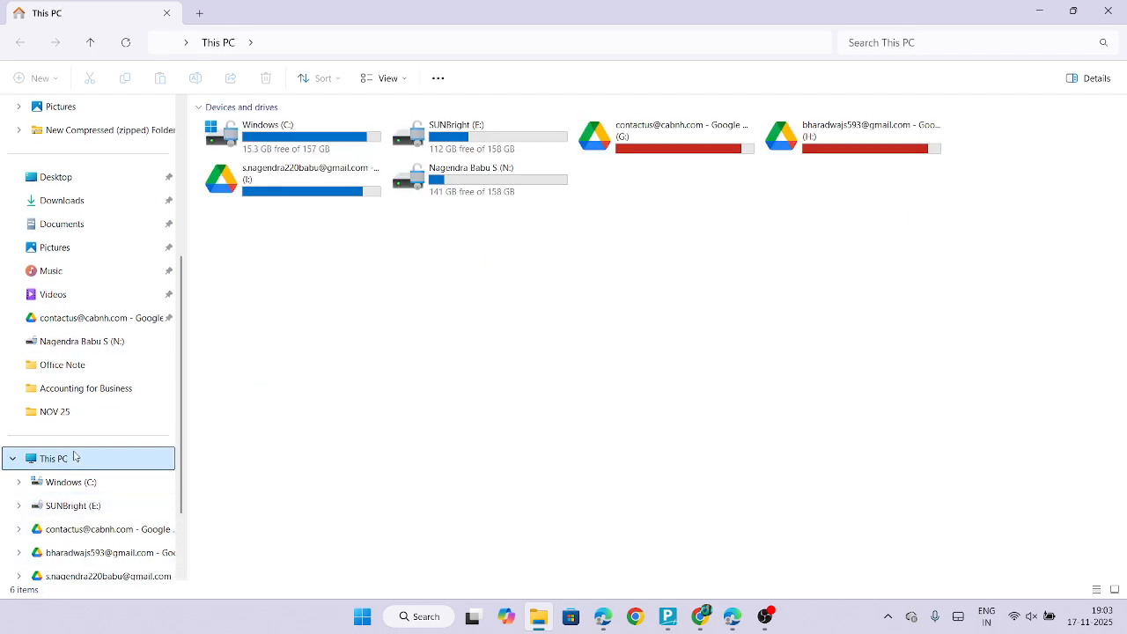
pyautogui.click(467, 187)
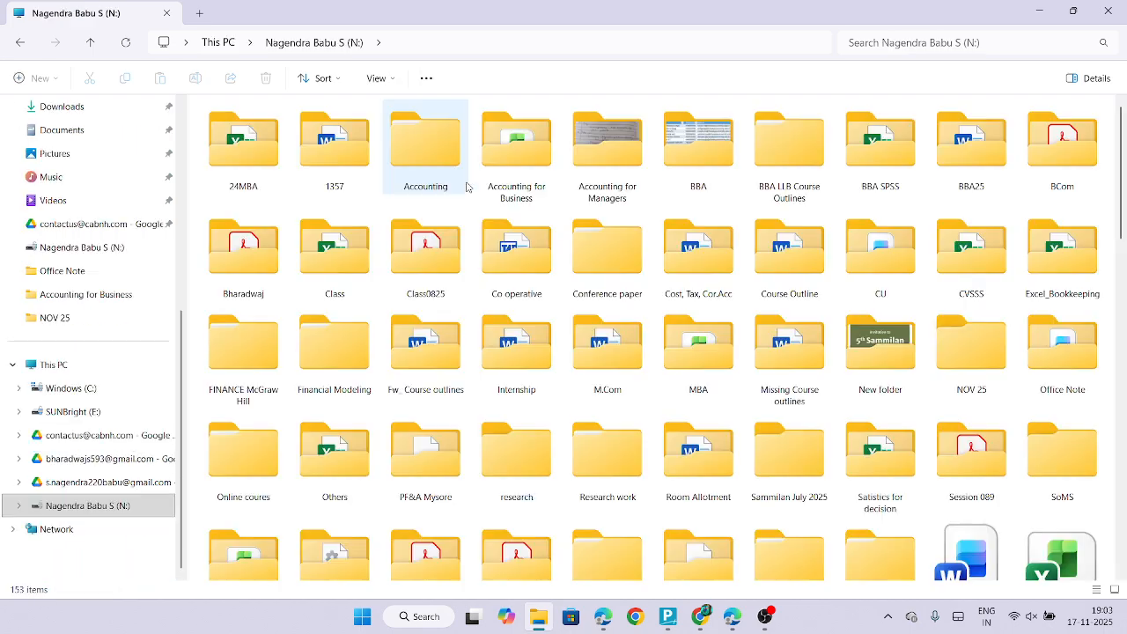
pyautogui.doubleClick(526, 186)
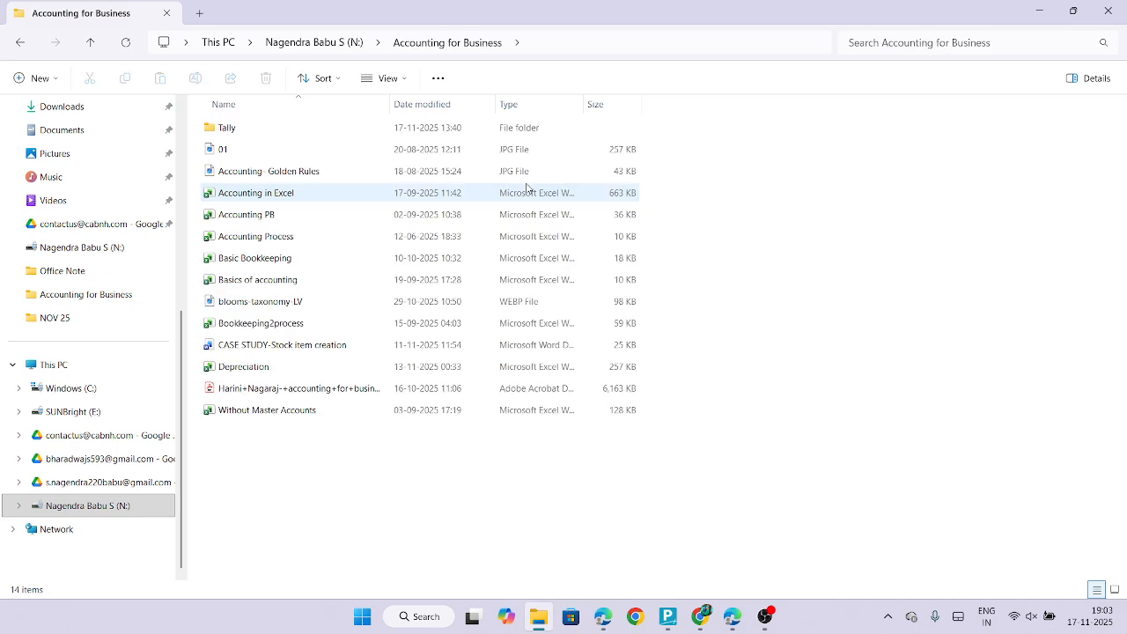
pyautogui.doubleClick(255, 129)
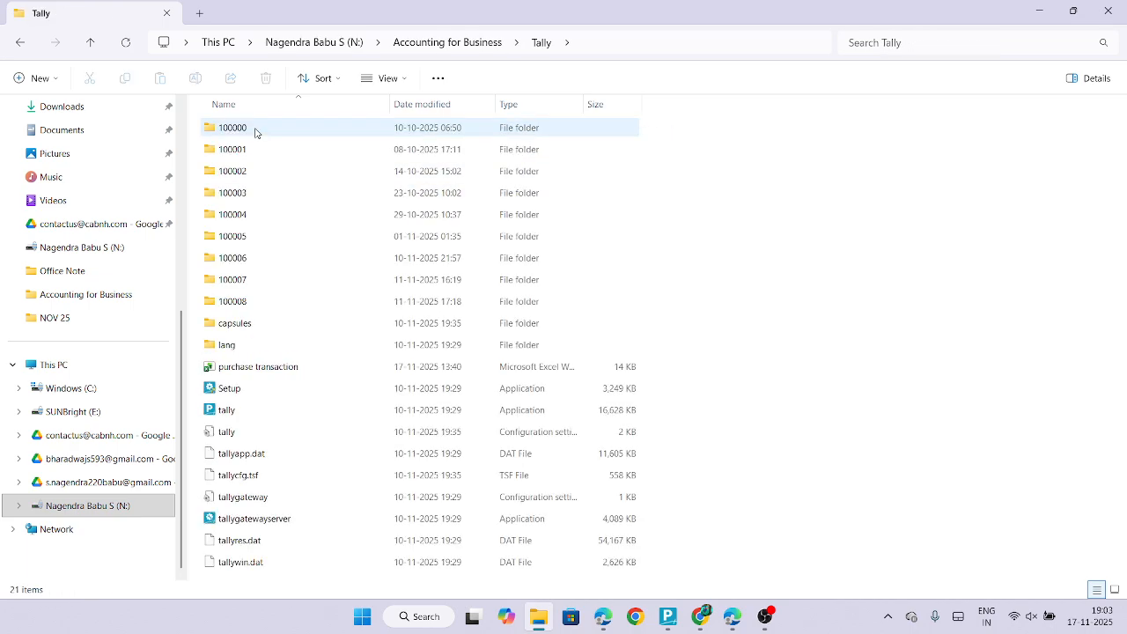
pyautogui.click(629, 46)
pyautogui.hotkey('ctrl', 'c')
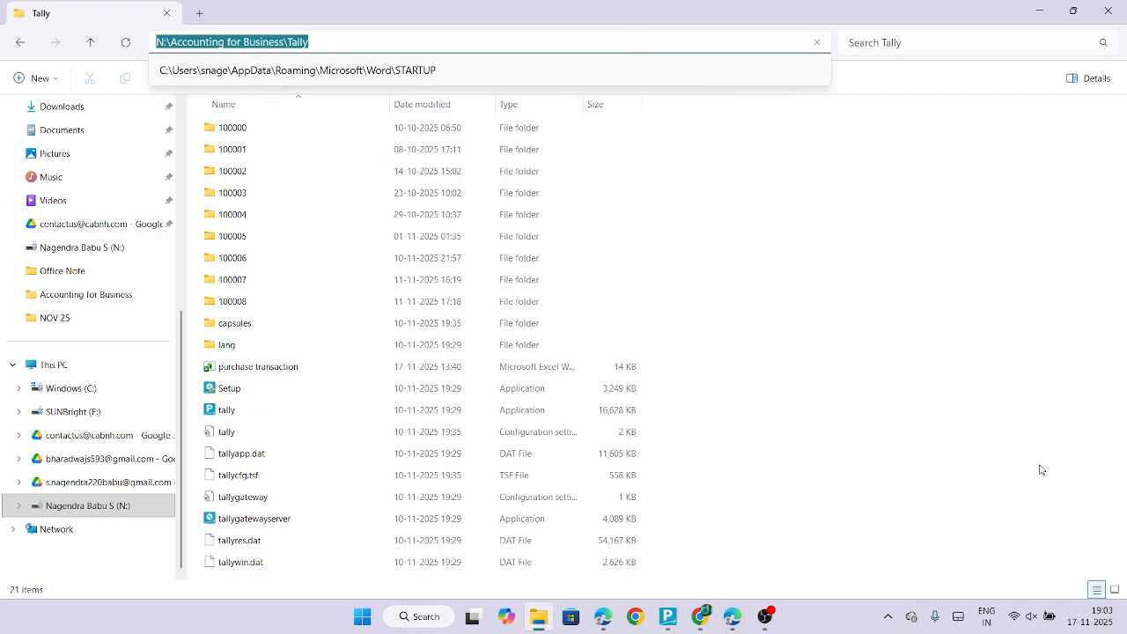
# Back in TallyPrime, paste N:\Accounting for Business\Tally as the company data path and accept it.
pyautogui.moveTo(740, 625)
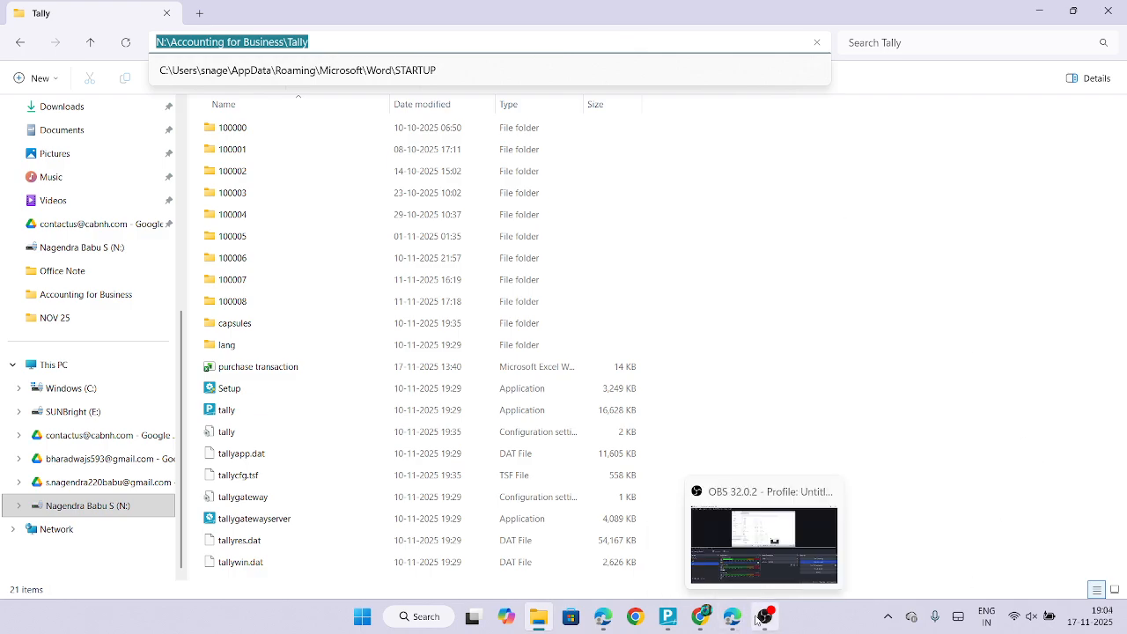
pyautogui.click(668, 617)
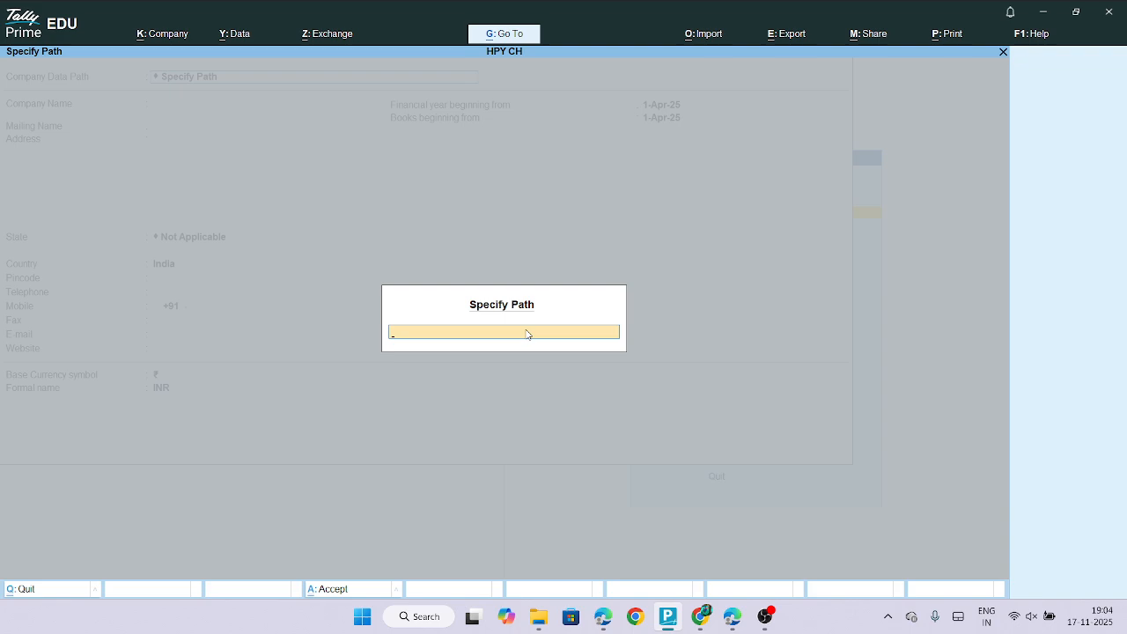
pyautogui.hotkey('ctrl', 'v')
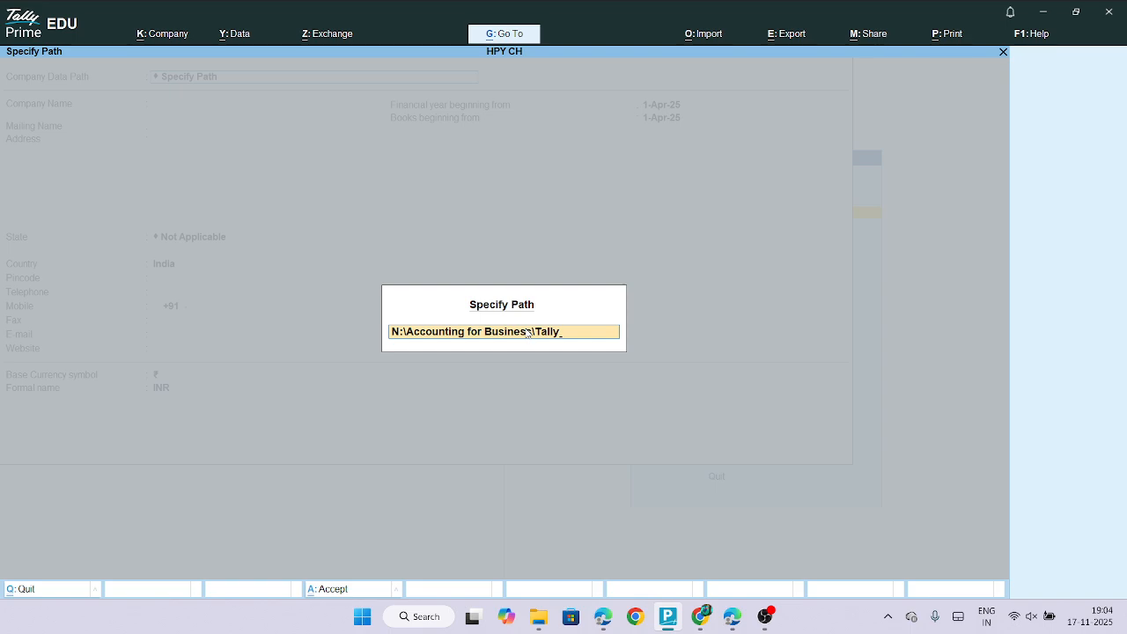
pyautogui.press('Return')
pyautogui.press('Return')
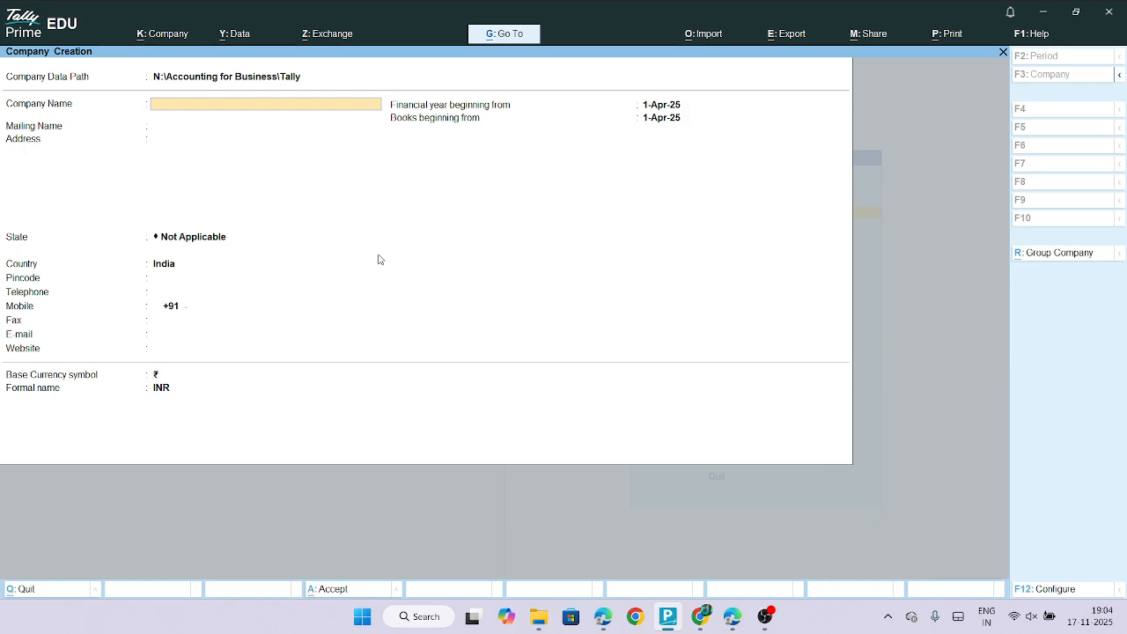
# Choose the company data path again by browsing from drive N:\ to the Tally folder in Accounting for Business.
pyautogui.click(269, 75)
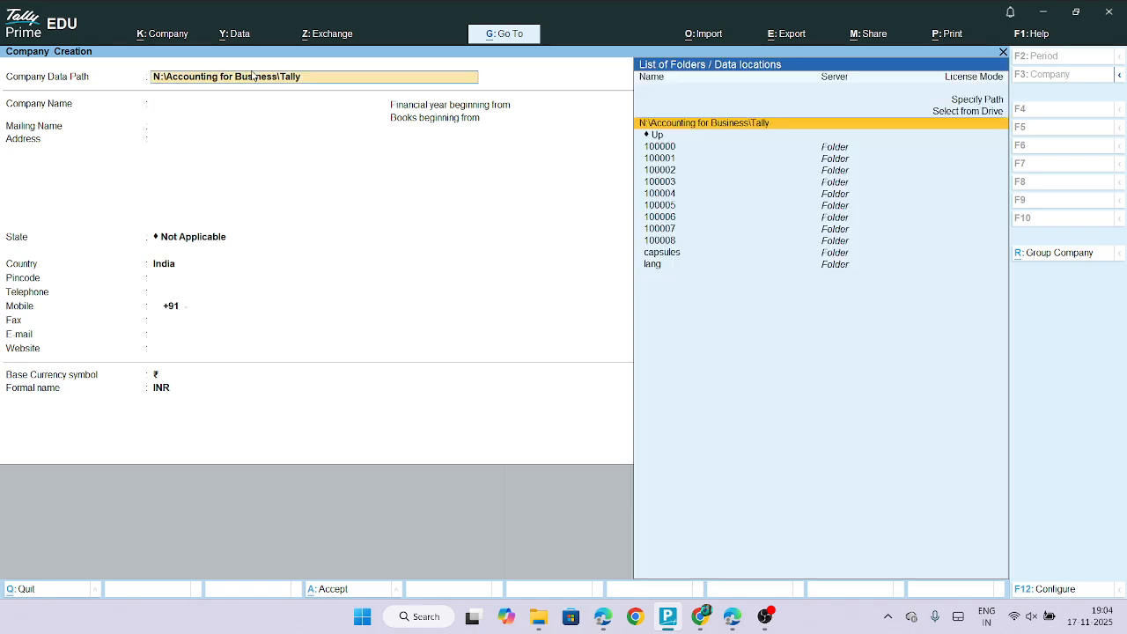
pyautogui.click(979, 113)
pyautogui.click(979, 112)
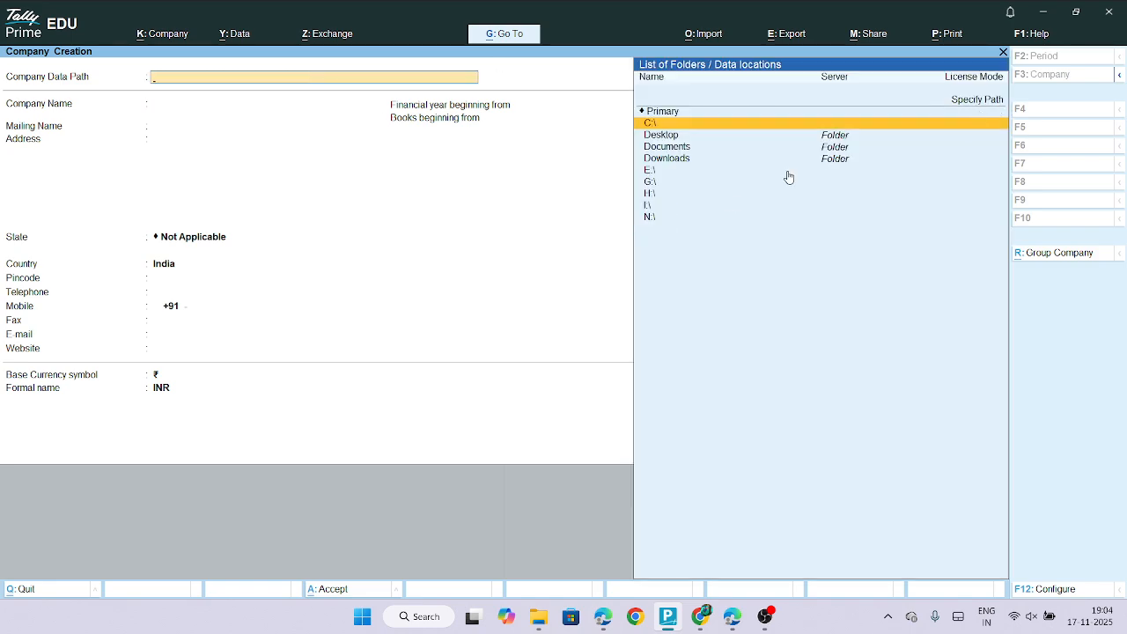
pyautogui.click(653, 218)
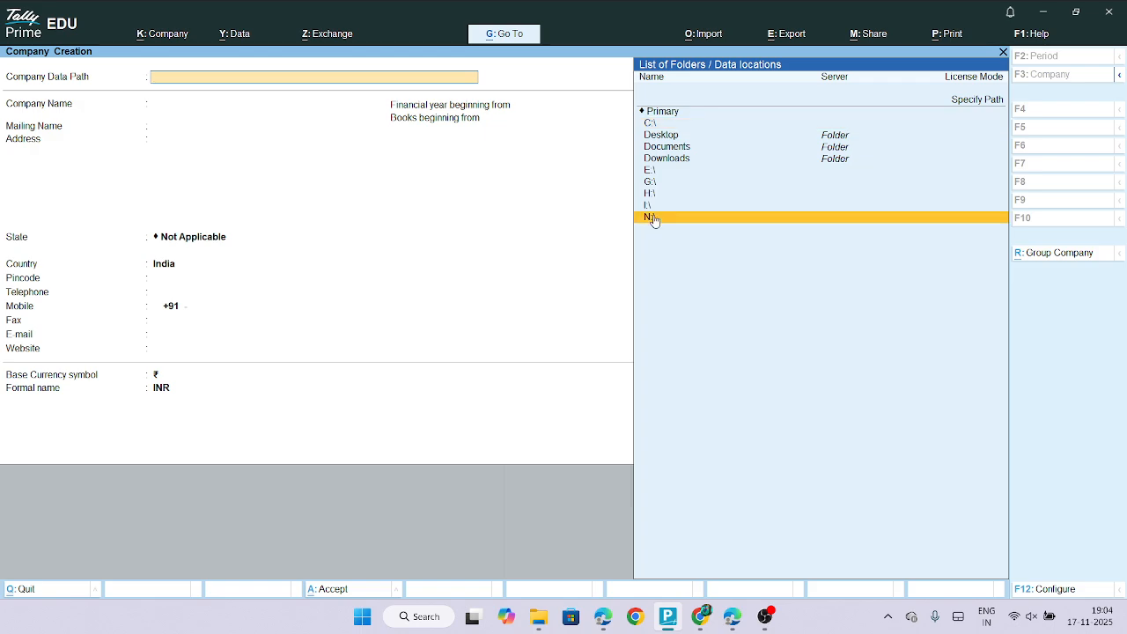
pyautogui.click(653, 218)
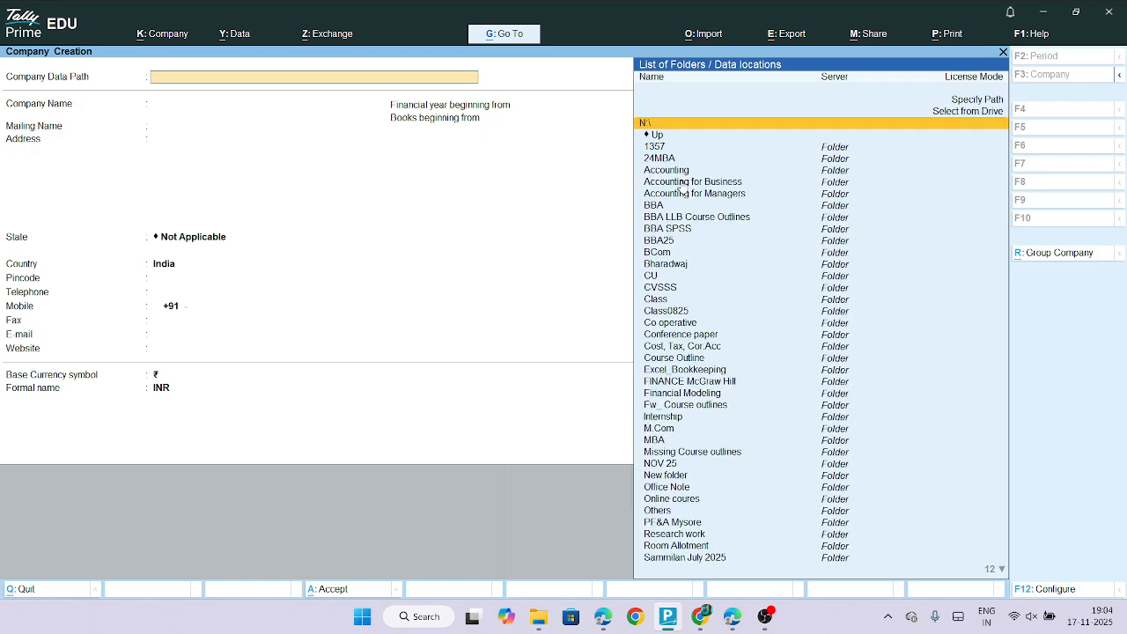
pyautogui.doubleClick(681, 183)
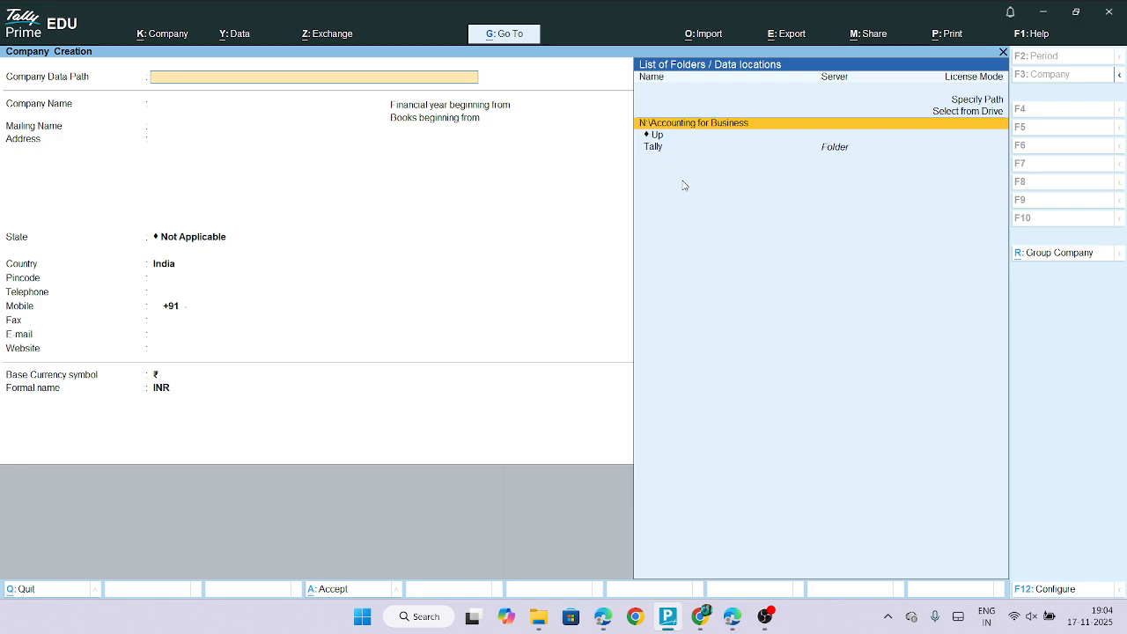
pyautogui.click(655, 148)
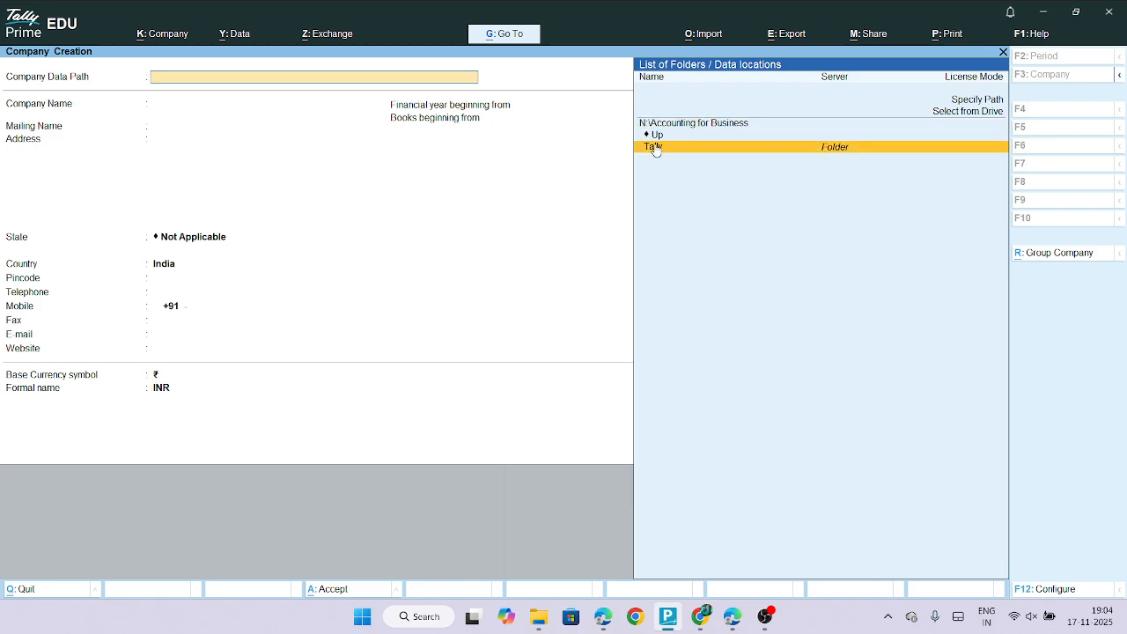
pyautogui.click(655, 148)
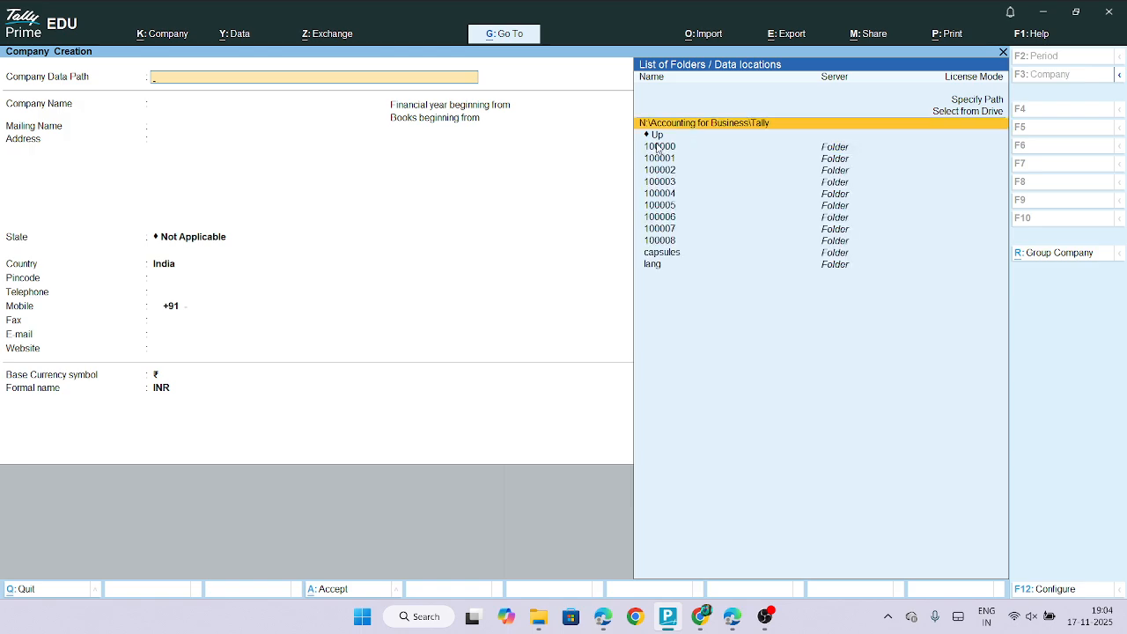
pyautogui.press('Return')
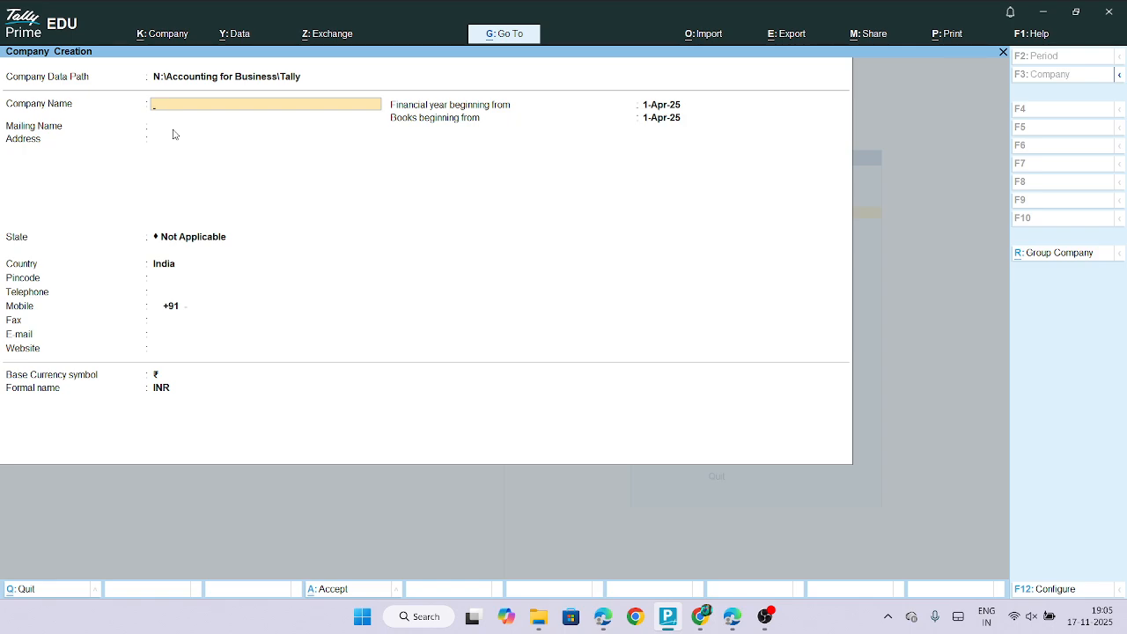
# Enter Babu as the company name and clear the prefilled mailing name.
pyautogui.write('Babu')
pyautogui.press('Return')
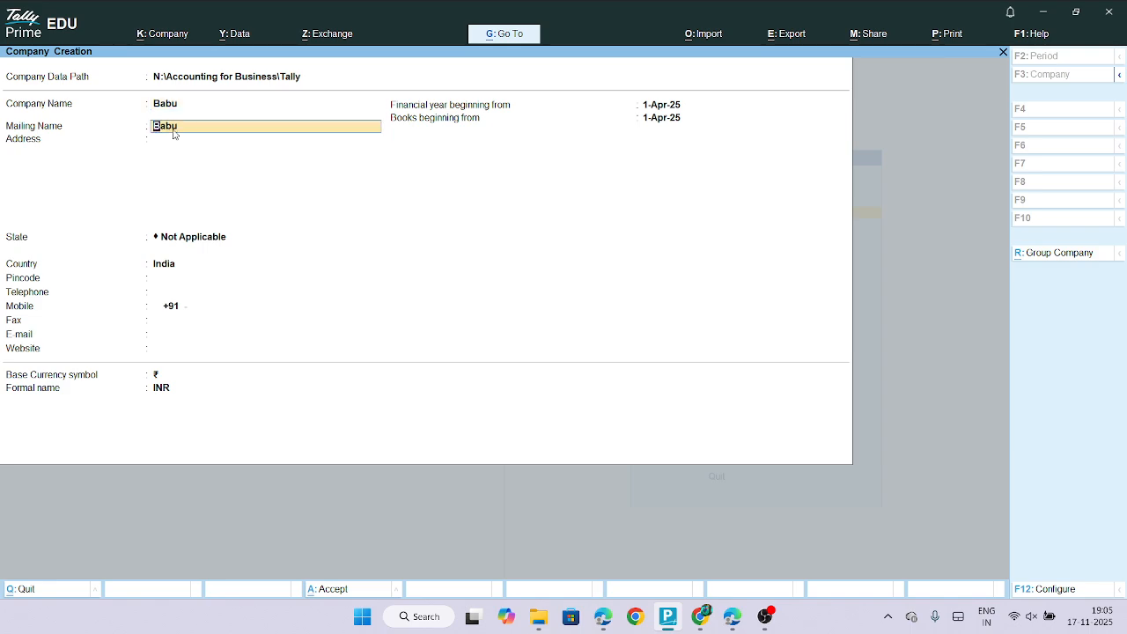
pyautogui.press('BackSpace')
pyautogui.press('BackSpace')
pyautogui.press('BackSpace')
pyautogui.press('BackSpace')
# Copy Babu Traders from the Company Details table in the Word case study and enter it as the mailing name in TallyPrime.
pyautogui.click(733, 616)
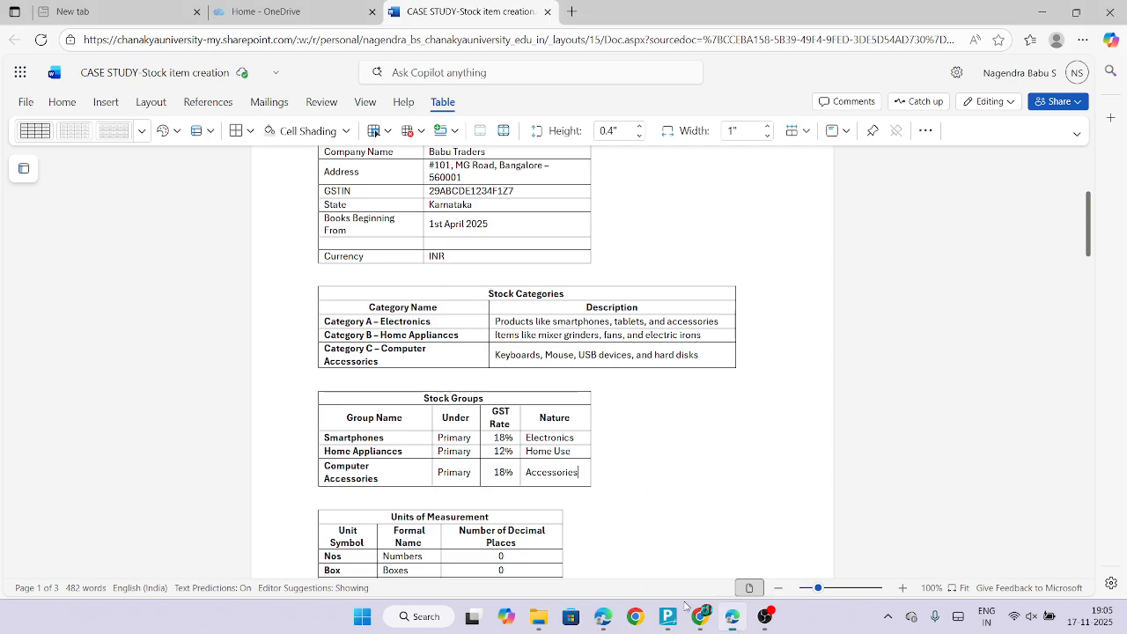
pyautogui.scroll(3, 505, 298)
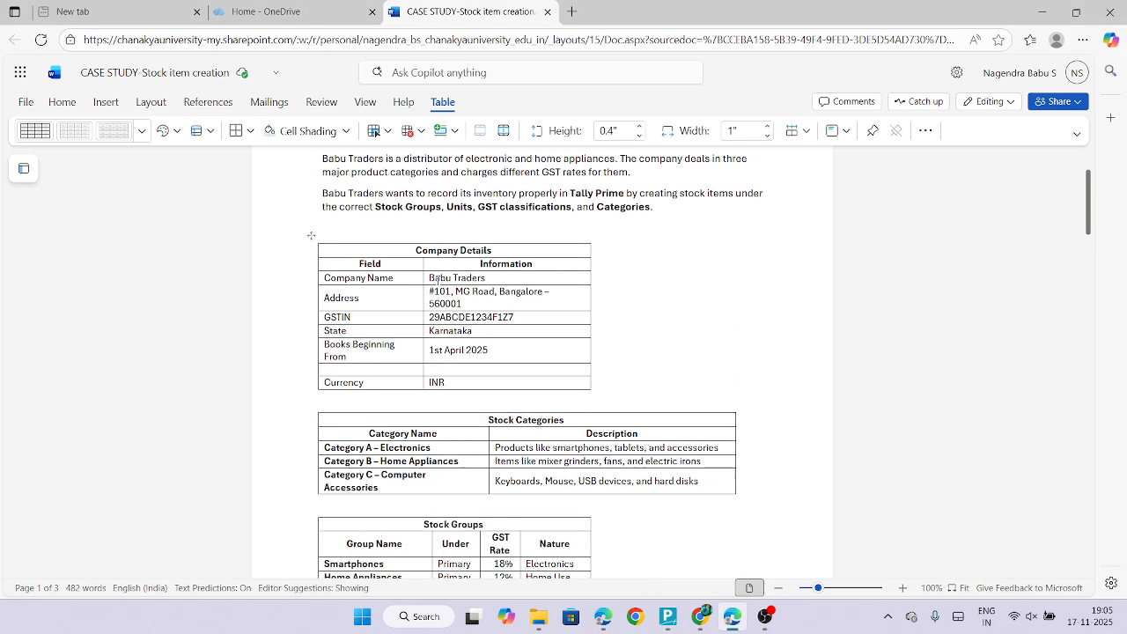
pyautogui.moveTo(448, 278)
pyautogui.mouseDown()
pyautogui.moveTo(493, 279)
pyautogui.moveTo(430, 283)
pyautogui.mouseUp()
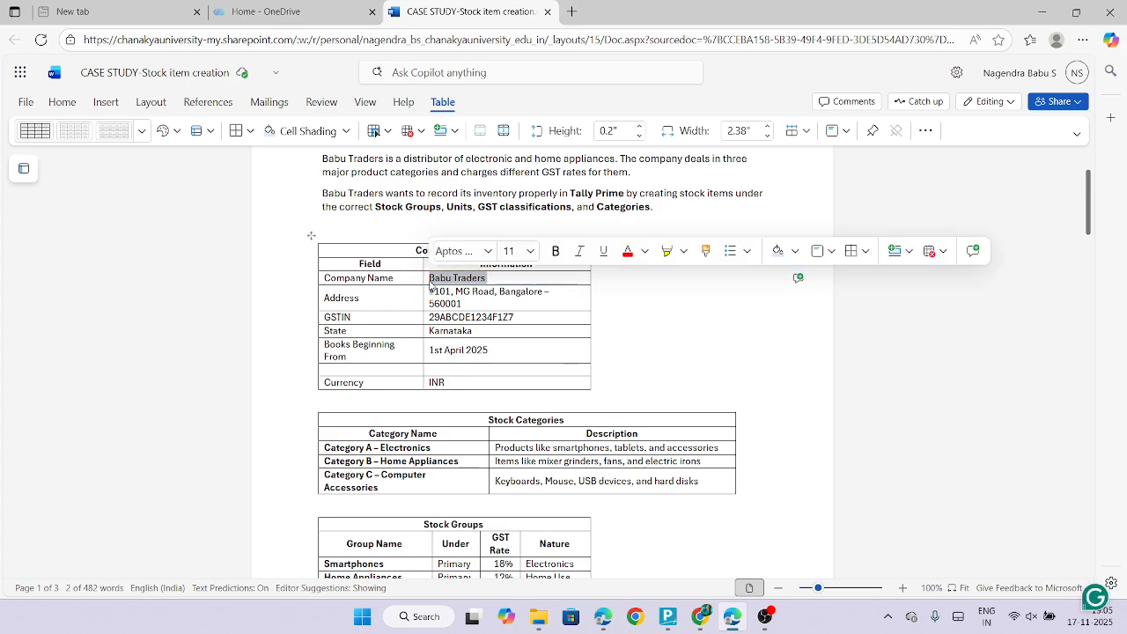
pyautogui.click(701, 616)
pyautogui.hotkey('ctrl', 'alt', 'v')
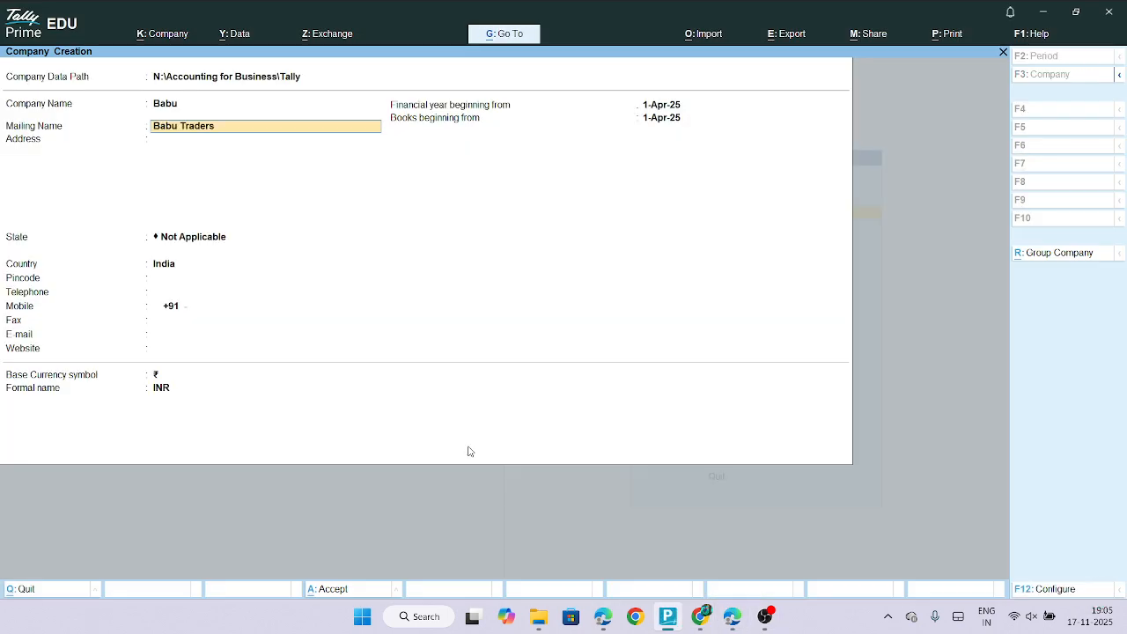
pyautogui.press('Return')
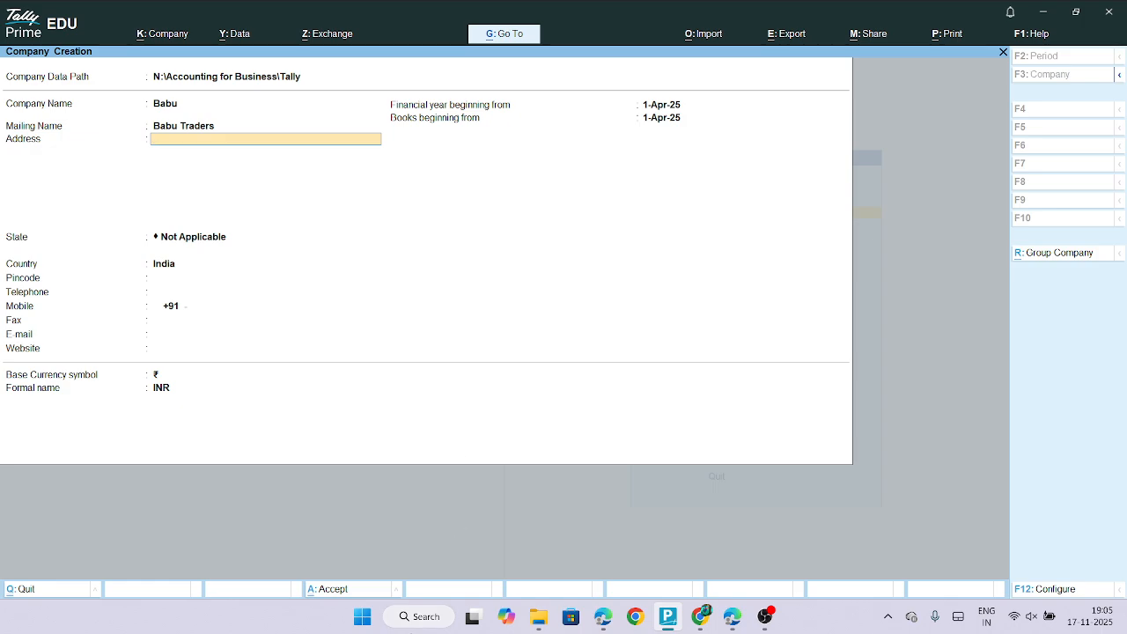
# Copy the company address from the Company Details table in the Word case study and enter it as the address in TallyPrime.
pyautogui.moveTo(660, 616)
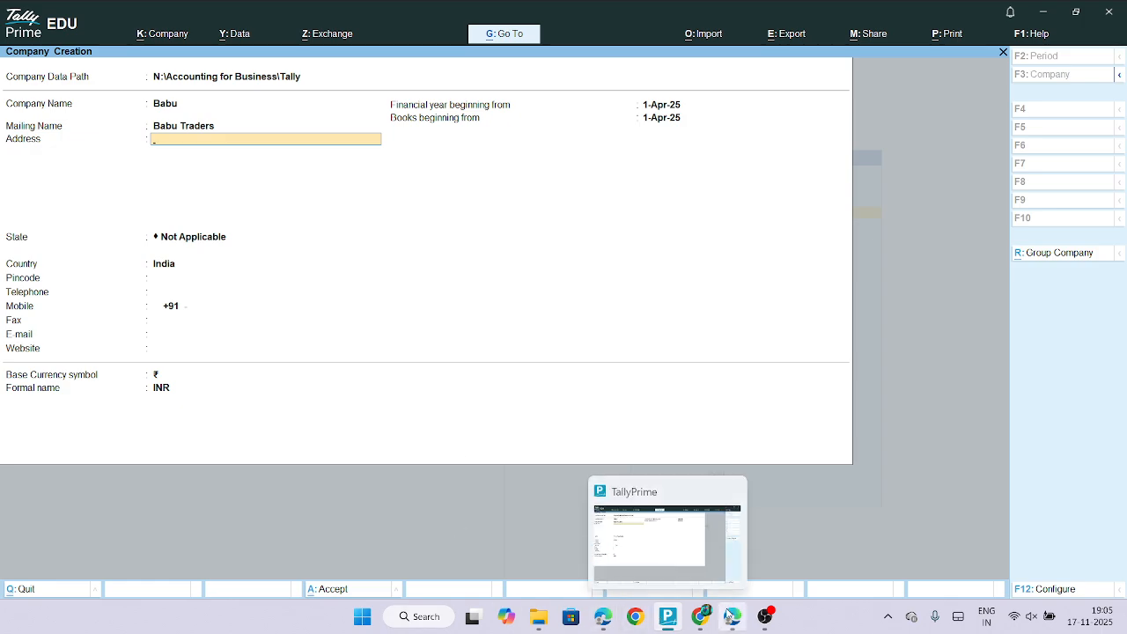
pyautogui.click(732, 616)
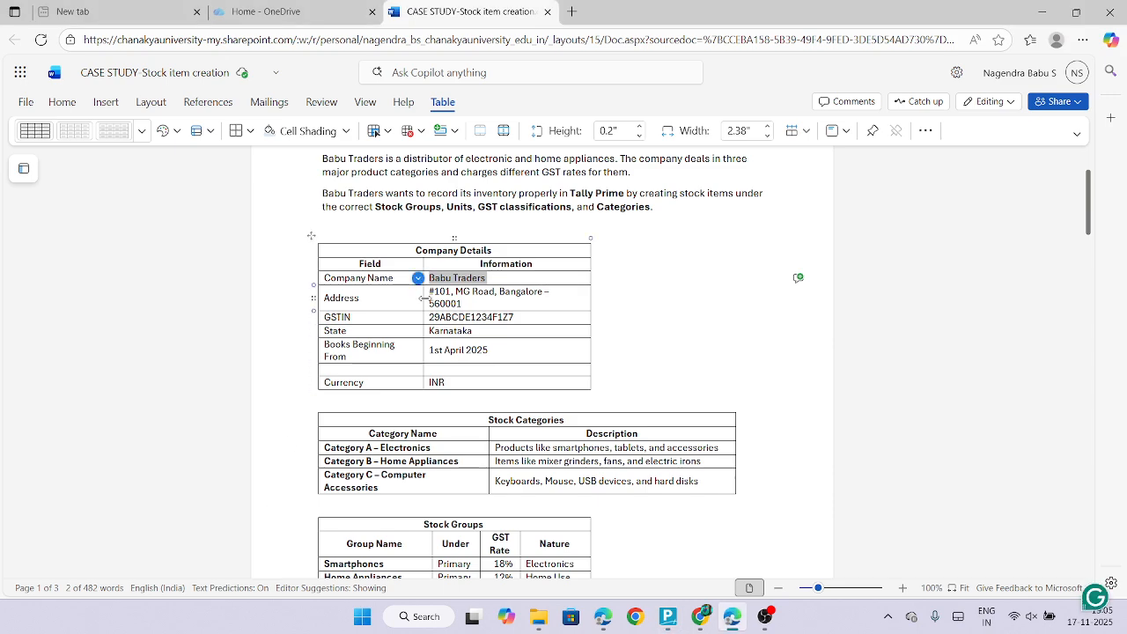
pyautogui.moveTo(430, 294); pyautogui.dragTo(462, 306)
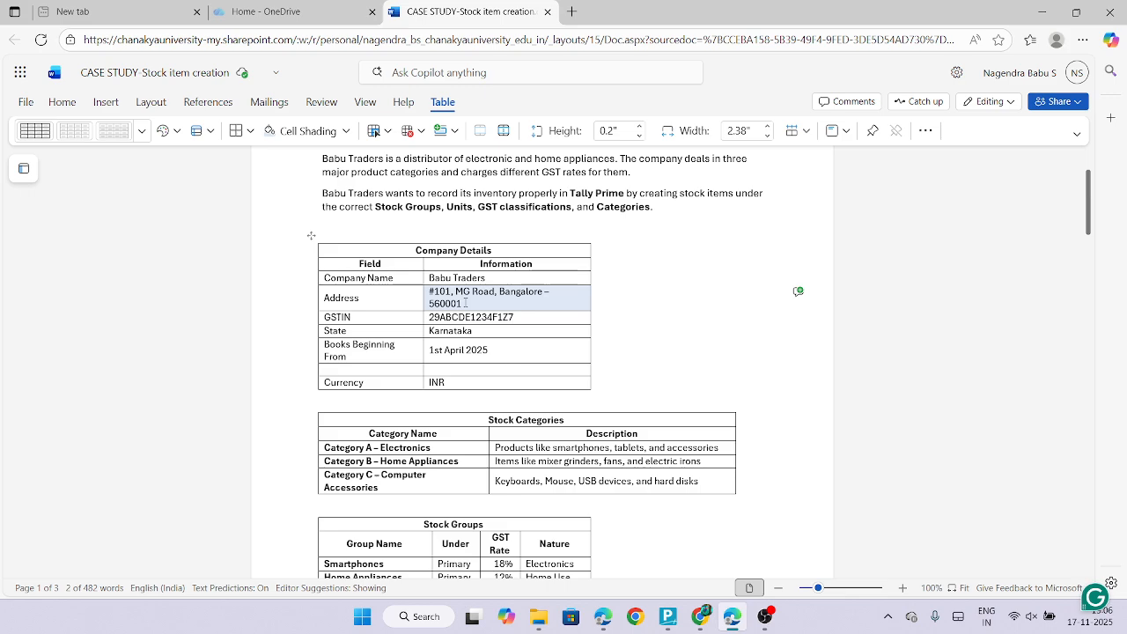
pyautogui.click(465, 303)
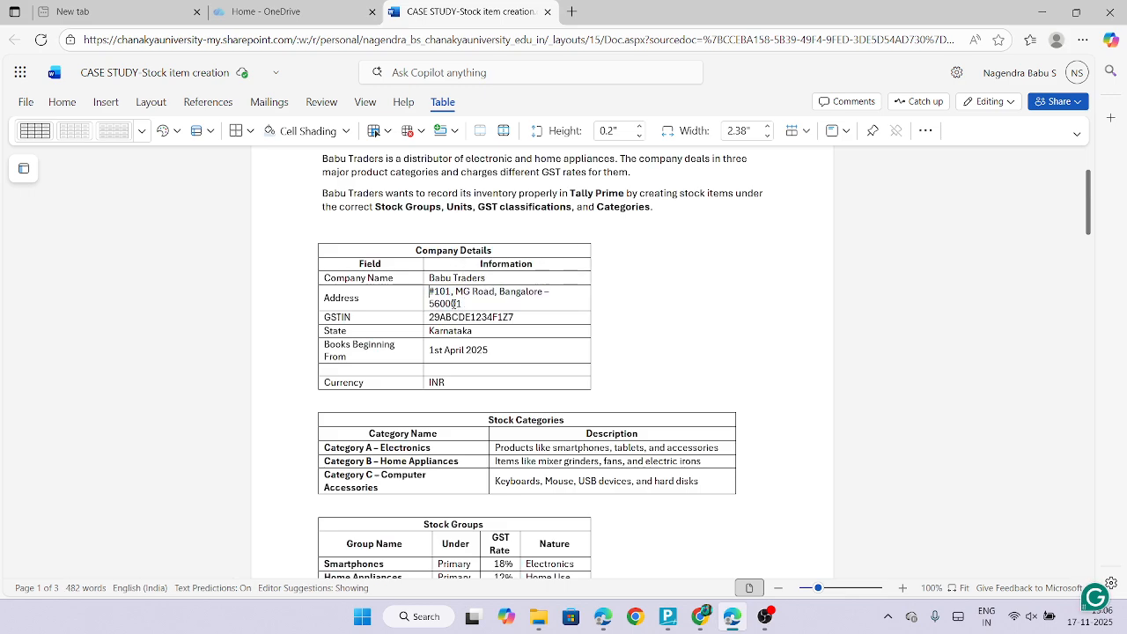
pyautogui.doubleClick(428, 300)
pyautogui.moveTo(428, 300); pyautogui.dragTo(431, 292)
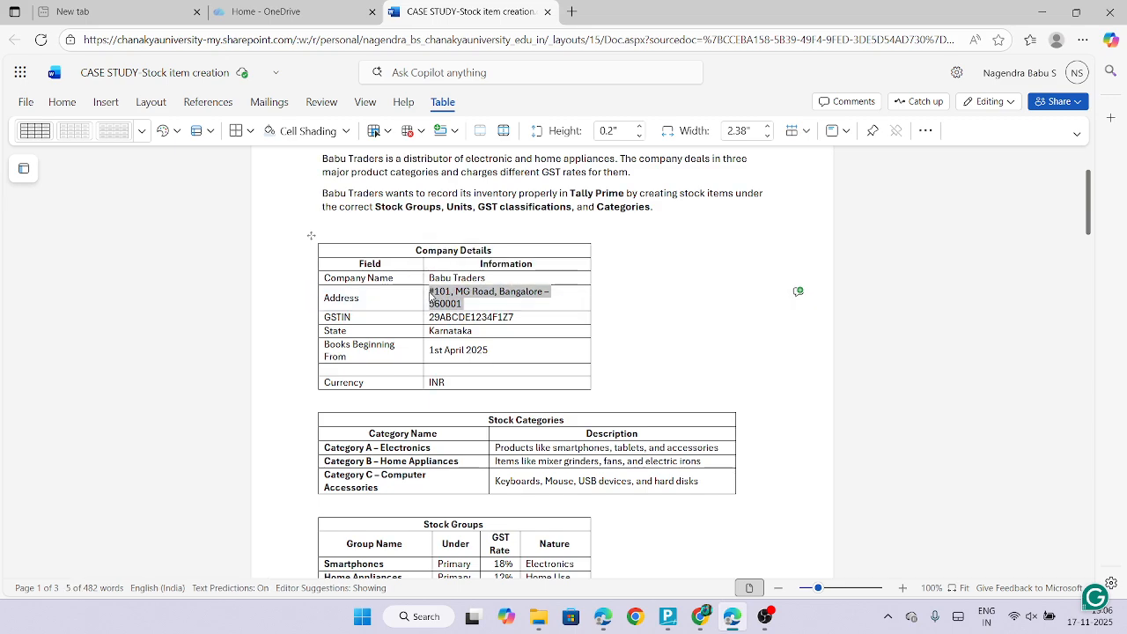
pyautogui.moveTo(709, 619)
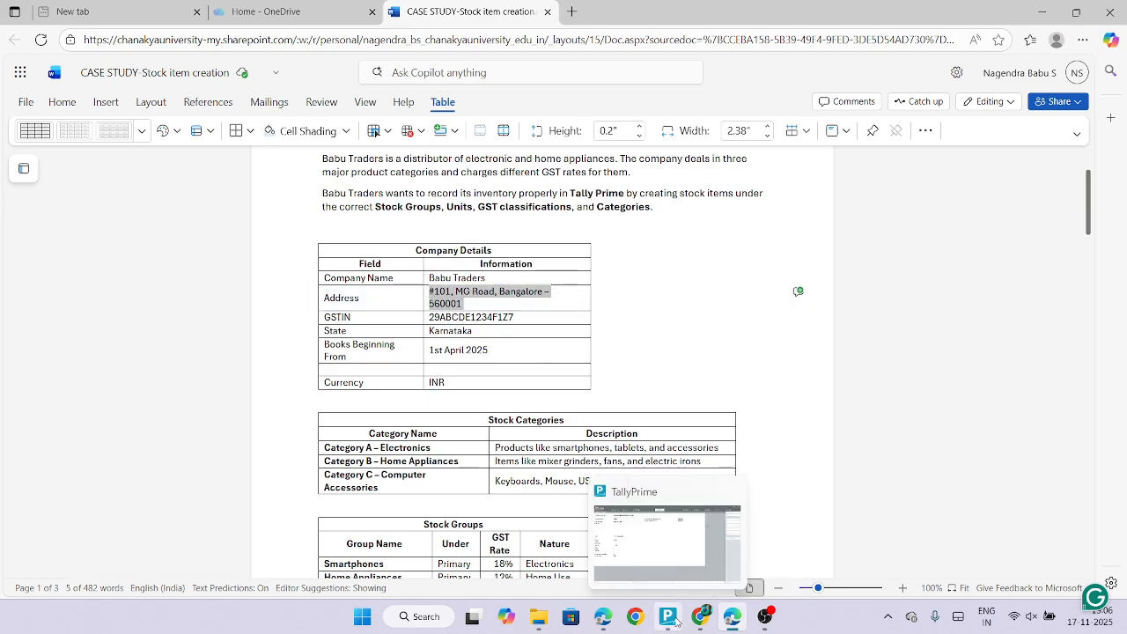
pyautogui.click(668, 616)
pyautogui.hotkey('ctrl', 'alt', 'v')
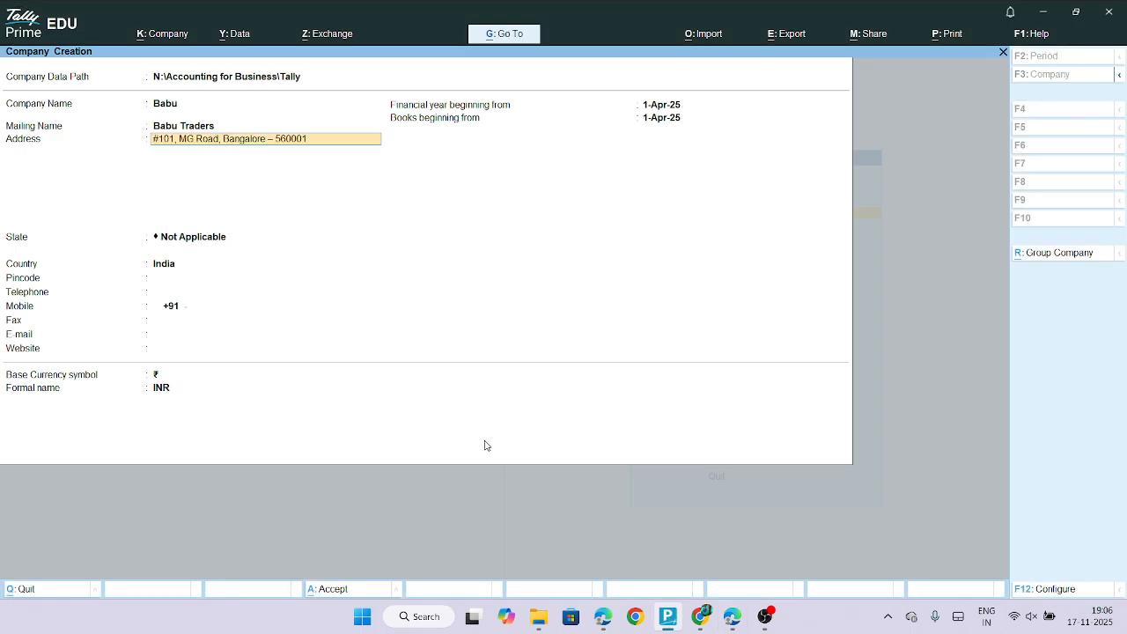
pyautogui.press('Return')
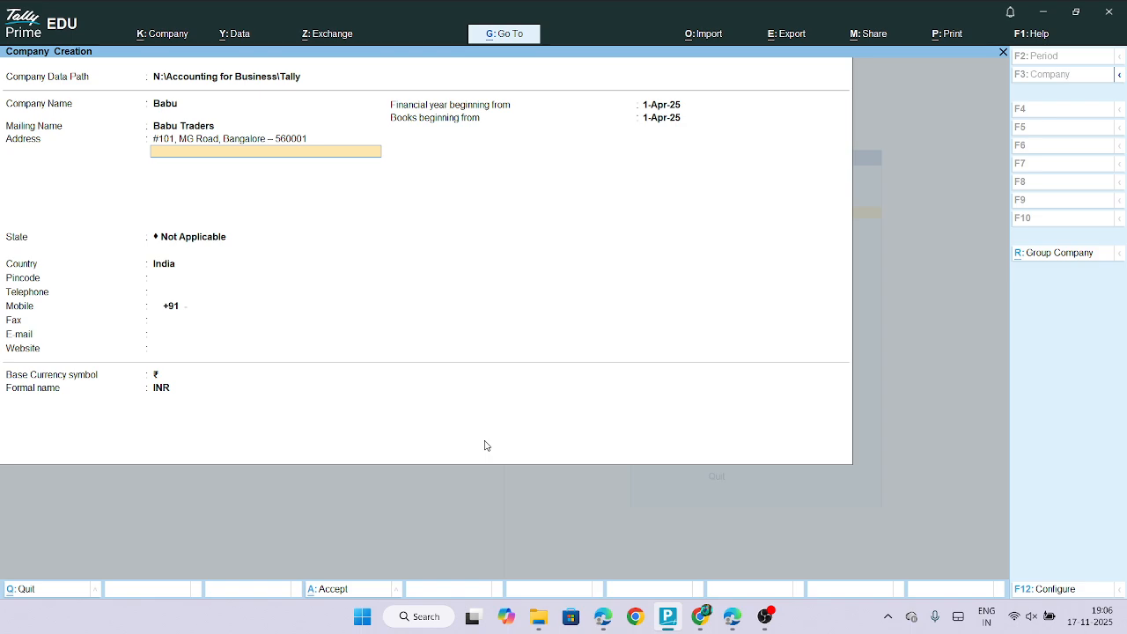
# Choose Karnataka as the company's state and enter the pincode from the address.
pyautogui.press('Return')
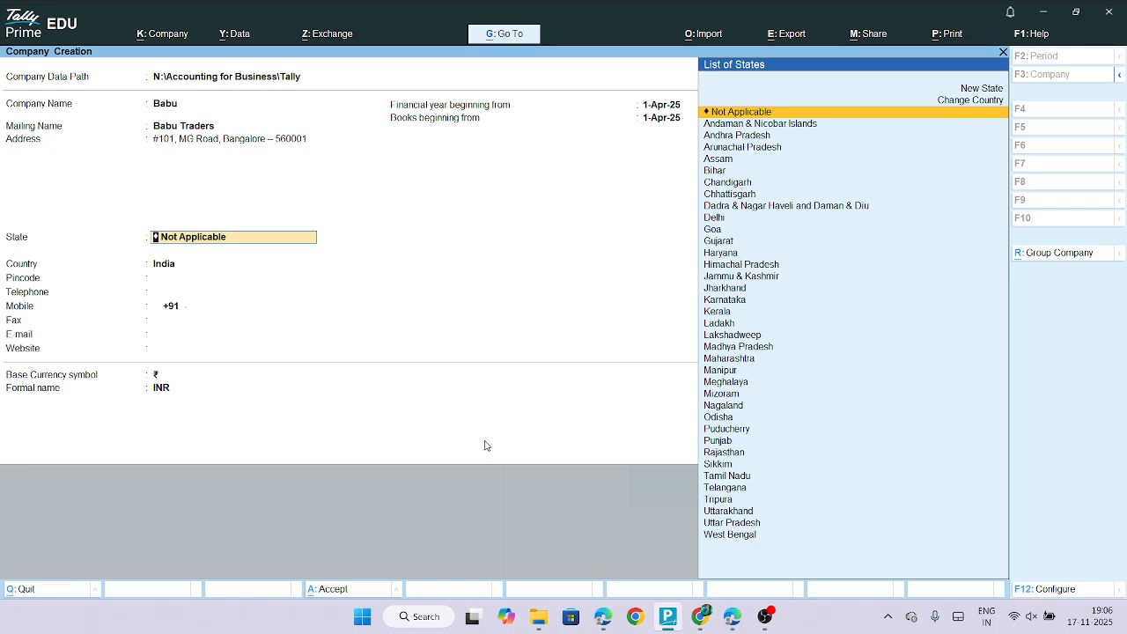
pyautogui.write('K')
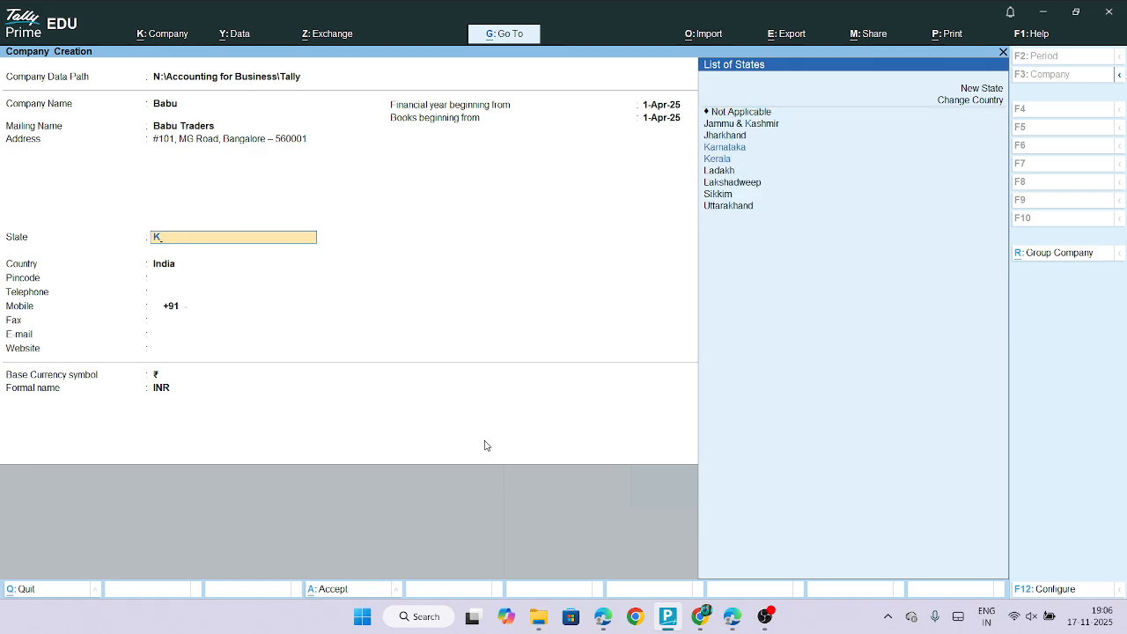
pyautogui.write('ar')
pyautogui.press('Return')
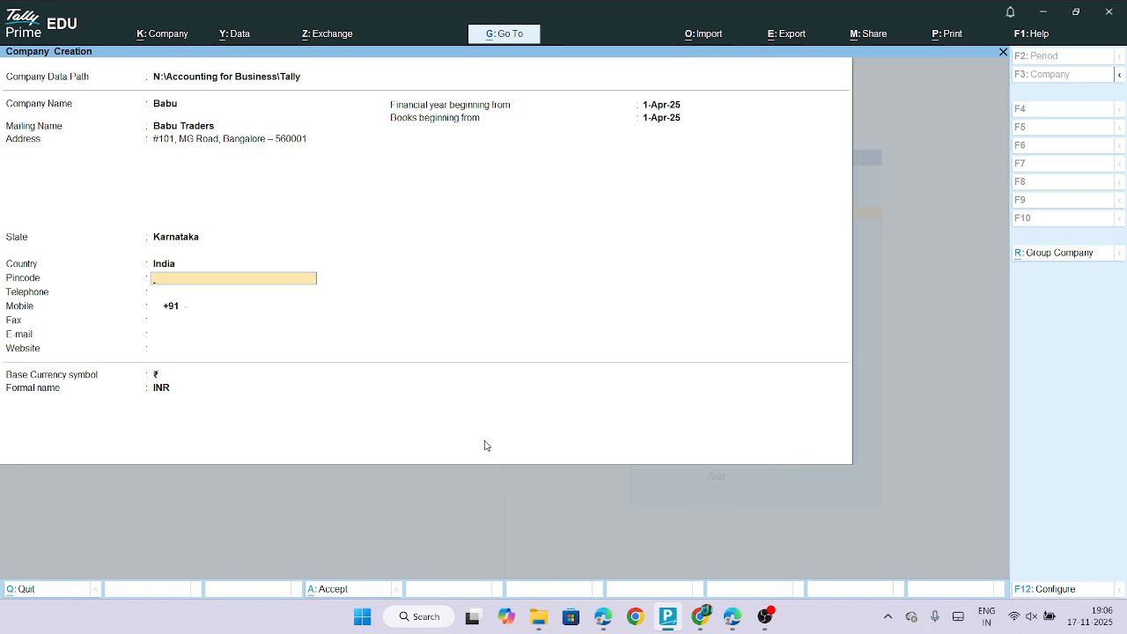
pyautogui.write('56000')
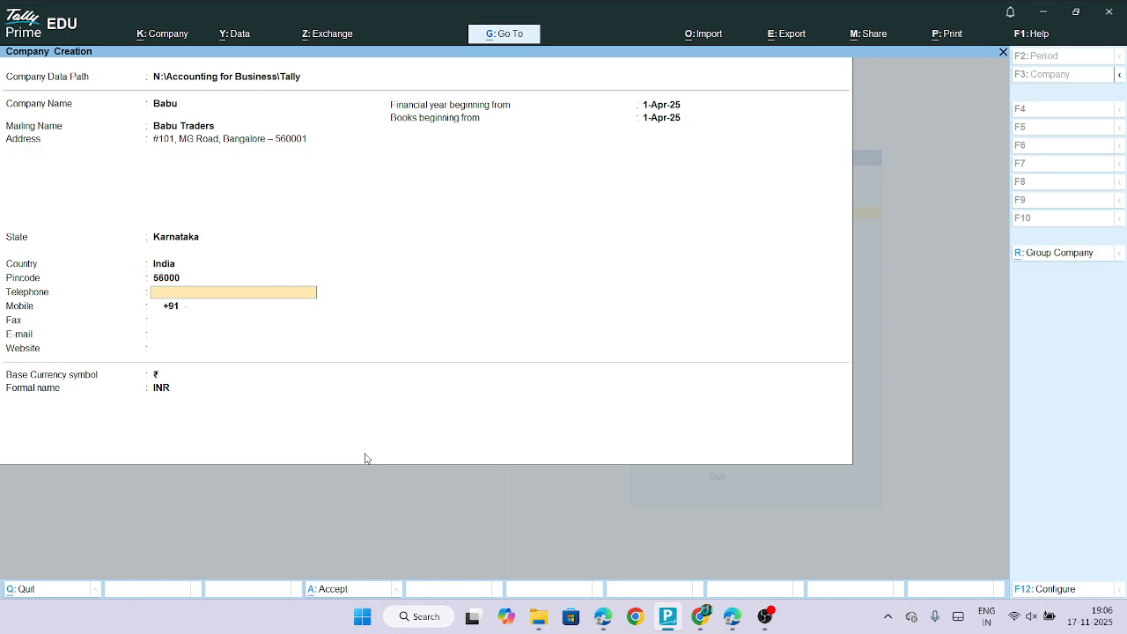
pyautogui.press('Up')
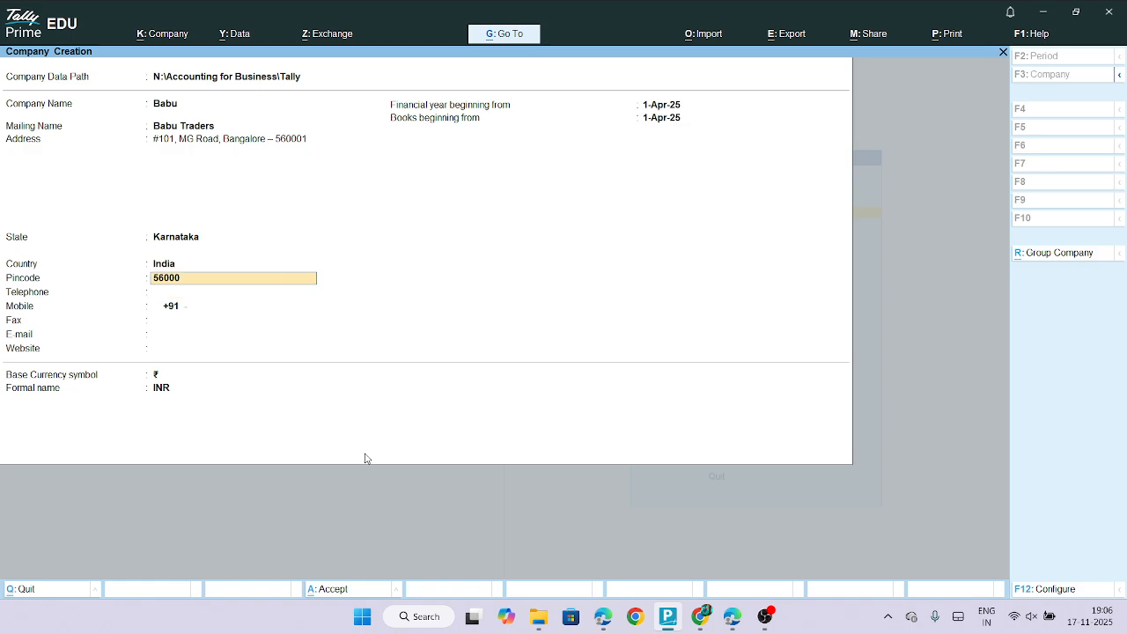
pyautogui.write('560001')
pyautogui.press('Return')
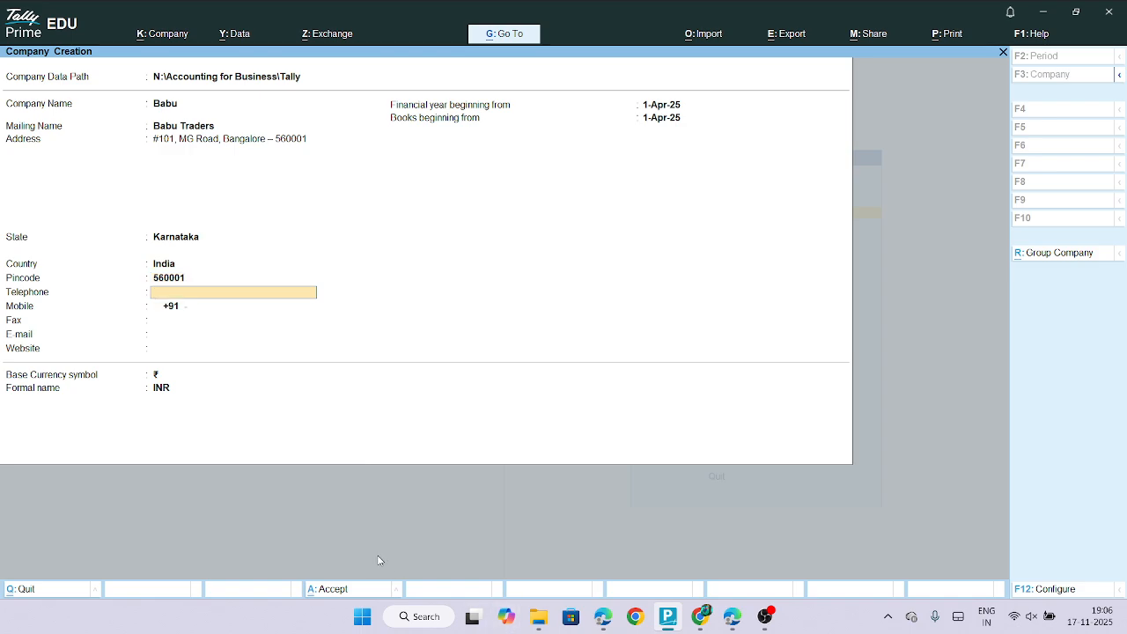
# Leave telephone, mobile, fax, e-mail and website blank, and keep 1-Apr-25 as the financial year beginning date.
pyautogui.press('Return')
pyautogui.press('Return')
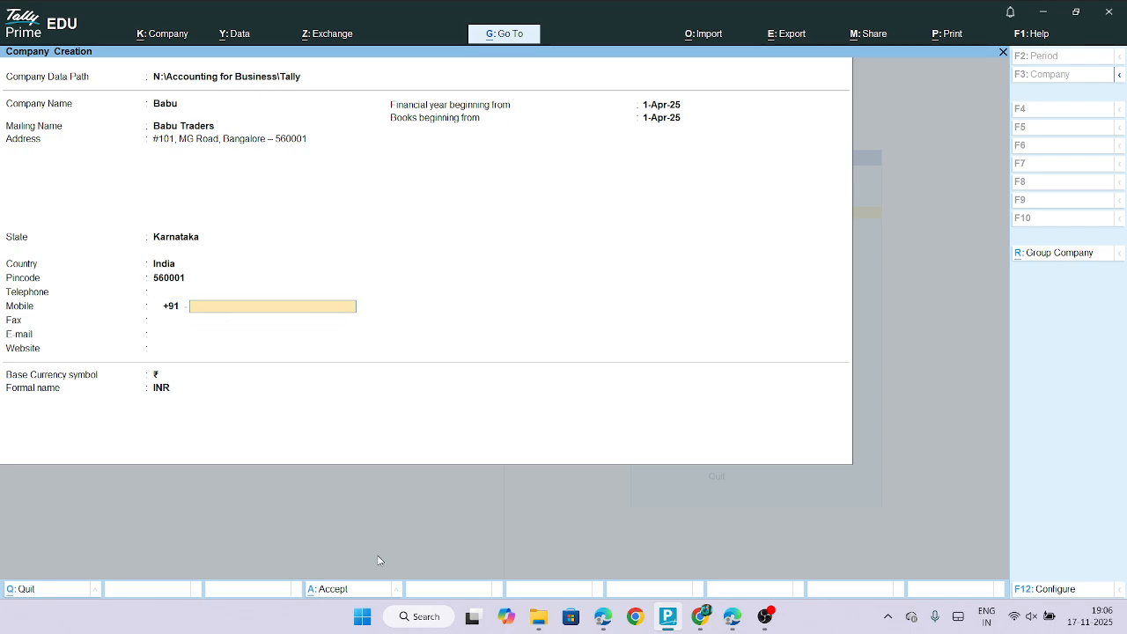
pyautogui.press('Return')
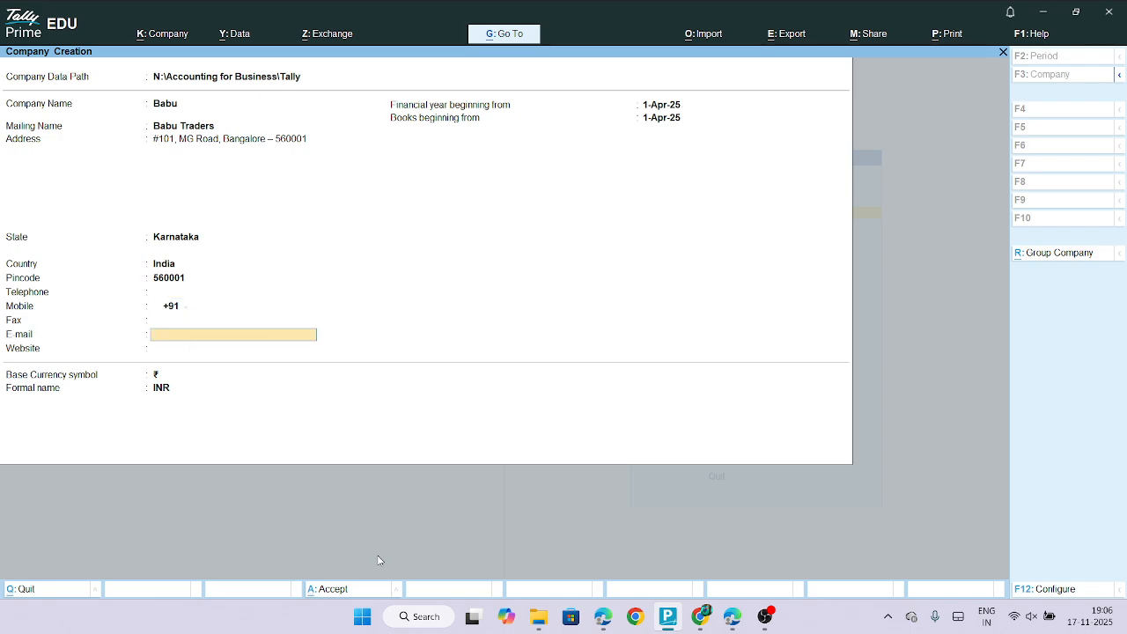
pyautogui.press('Return')
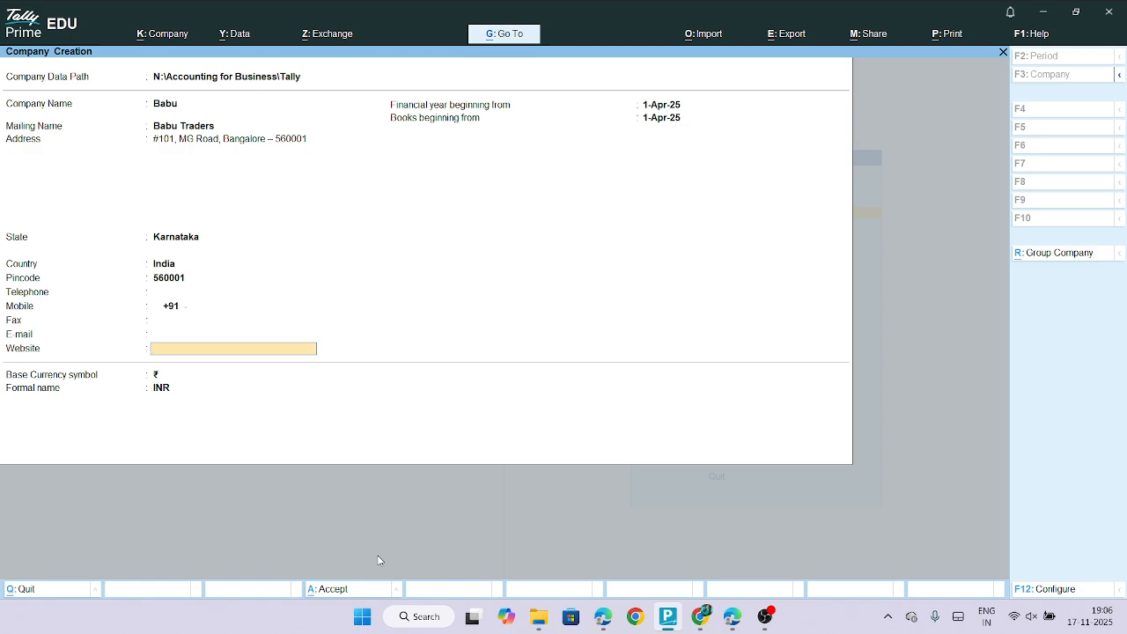
pyautogui.press('Return')
pyautogui.press('Return')
pyautogui.press('BackSpace')
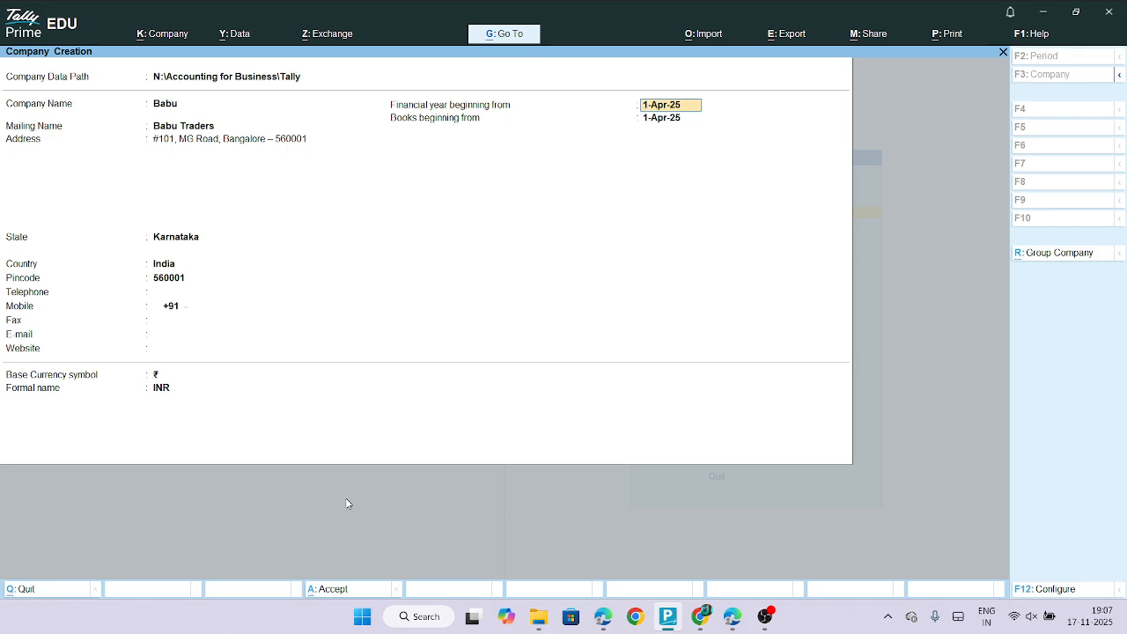
pyautogui.press('Return')
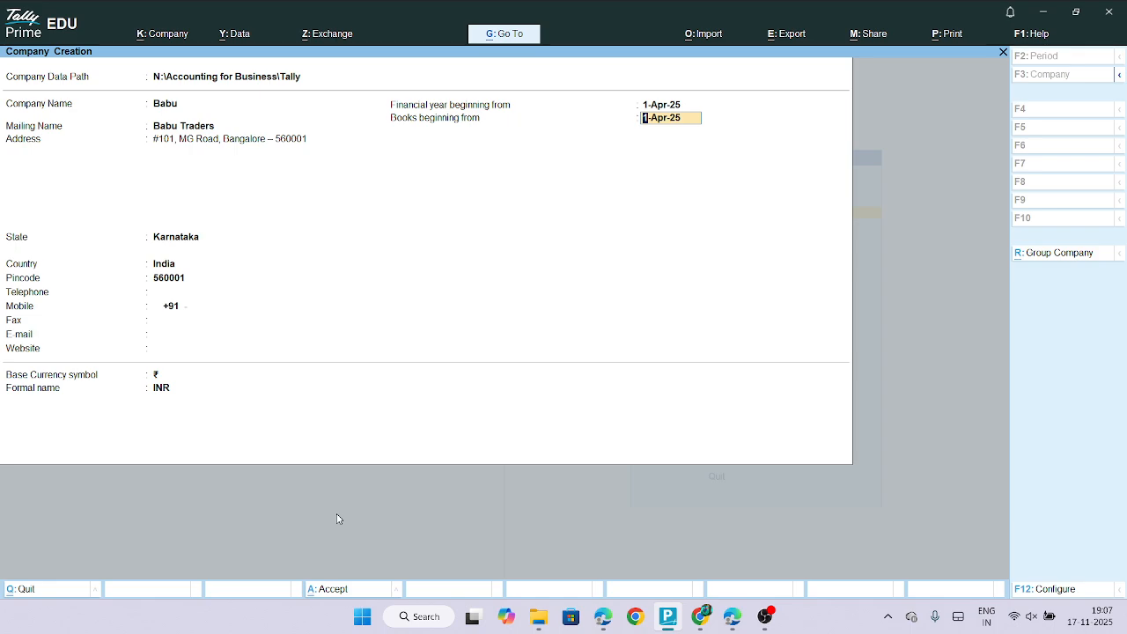
# Set the books beginning date to 1-Nov-25.
pyautogui.press('Delete')
pyautogui.press('Delete')
pyautogui.press('Delete')
pyautogui.press('Delete')
pyautogui.press('Delete')
pyautogui.press('Delete')
pyautogui.press('Delete')
pyautogui.press('Delete')
pyautogui.write('1')
pyautogui.press('BackSpace')
pyautogui.write('.11.2025')
pyautogui.press('Return')
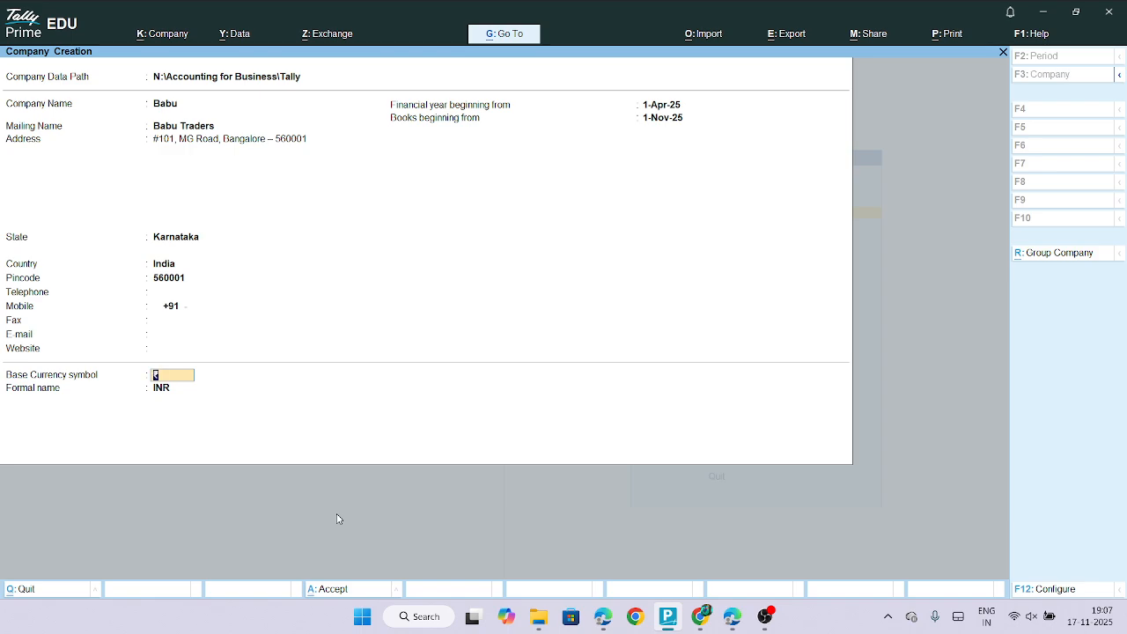
# Keep ₹ as the base currency symbol and INR as its formal name, and accept the company creation.
pyautogui.press('Return')
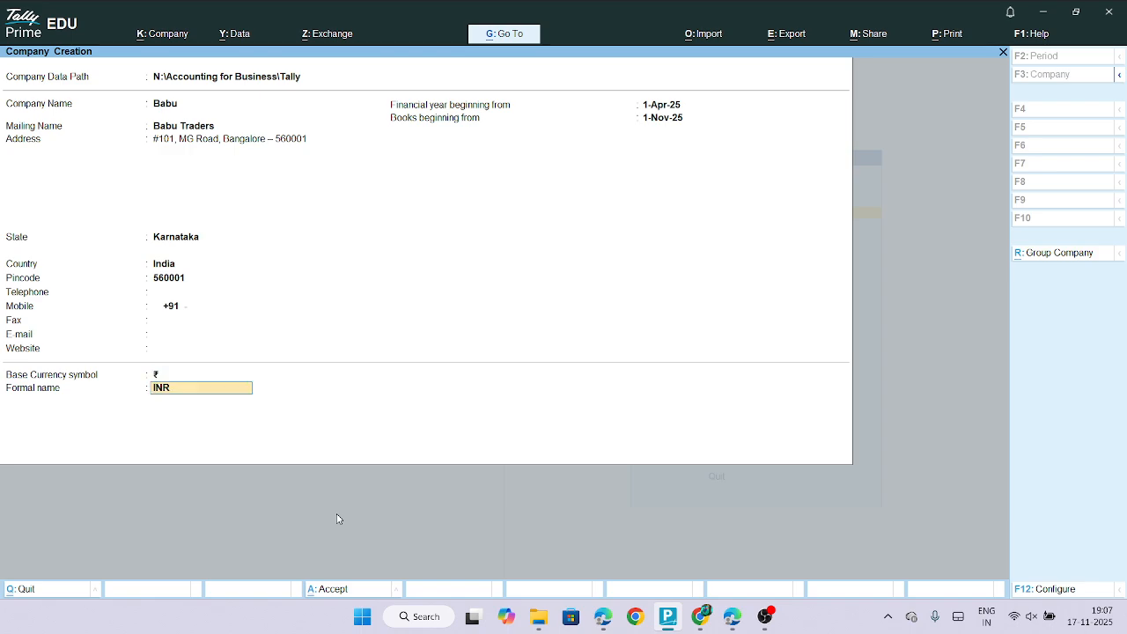
pyautogui.press('Return')
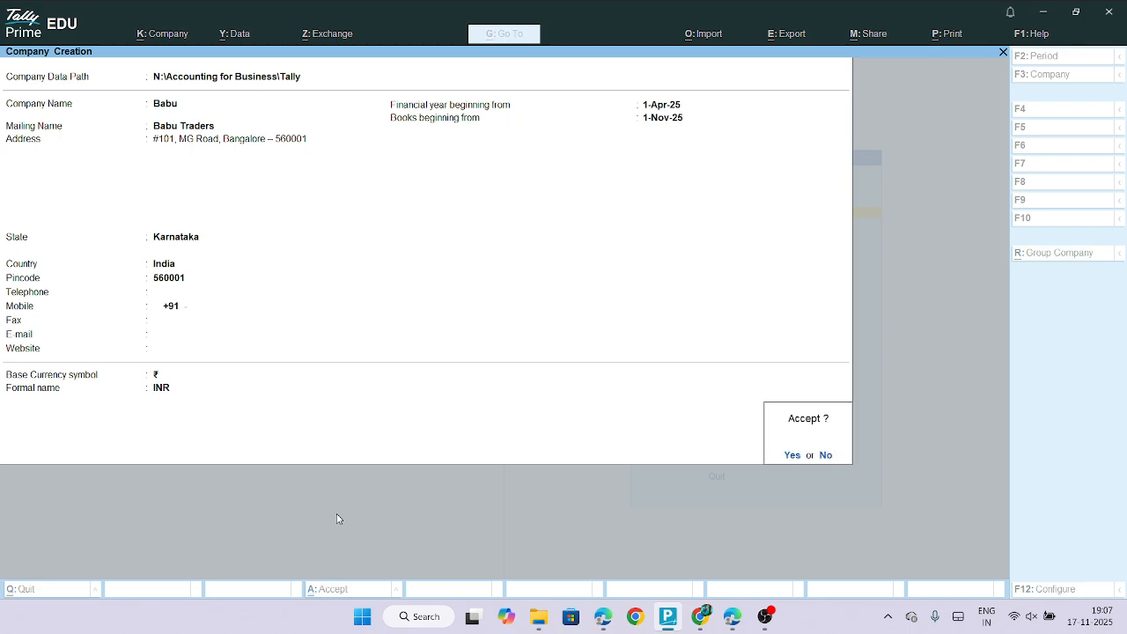
pyautogui.press('Return')
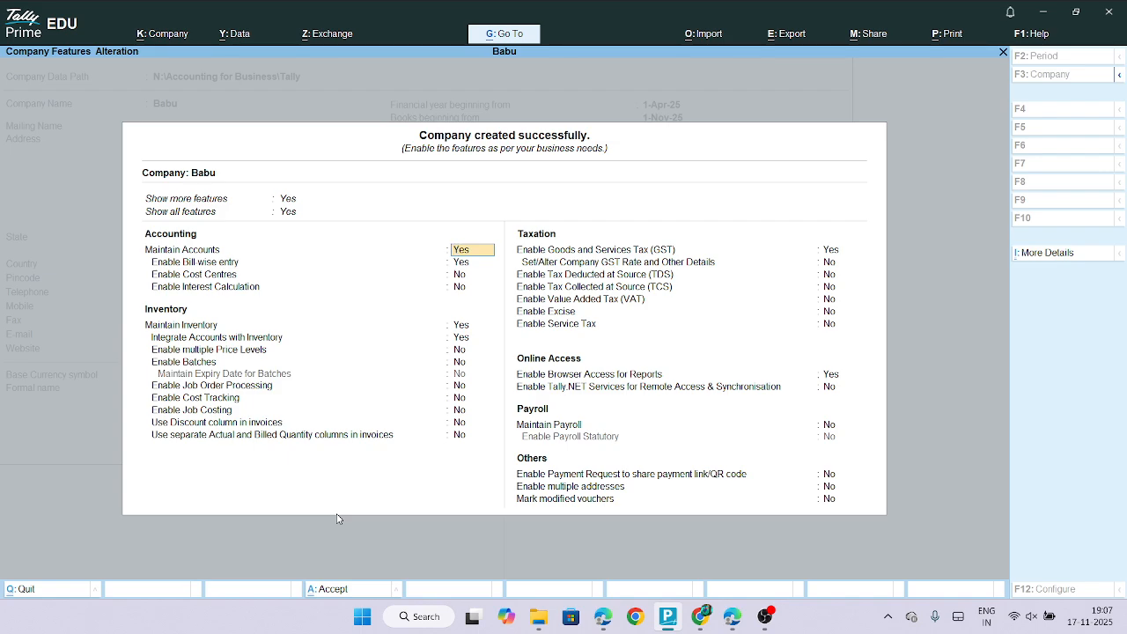
# Keep the default accounting and inventory features for the Babu company.
pyautogui.press('Return')
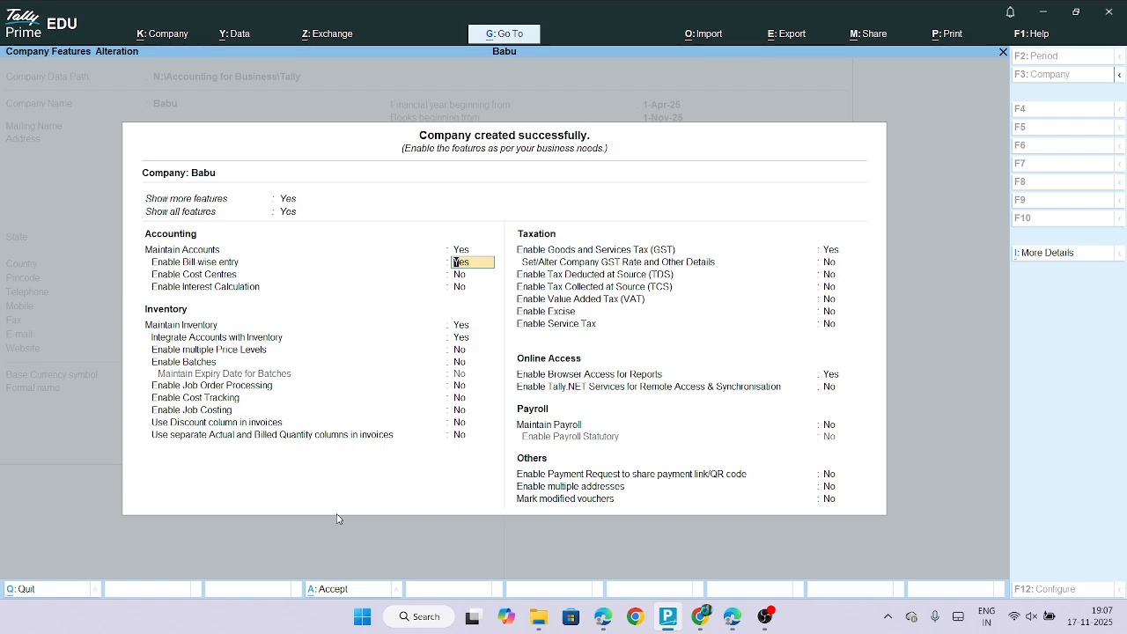
pyautogui.press('Return')
pyautogui.press('Return')
pyautogui.press('Return')
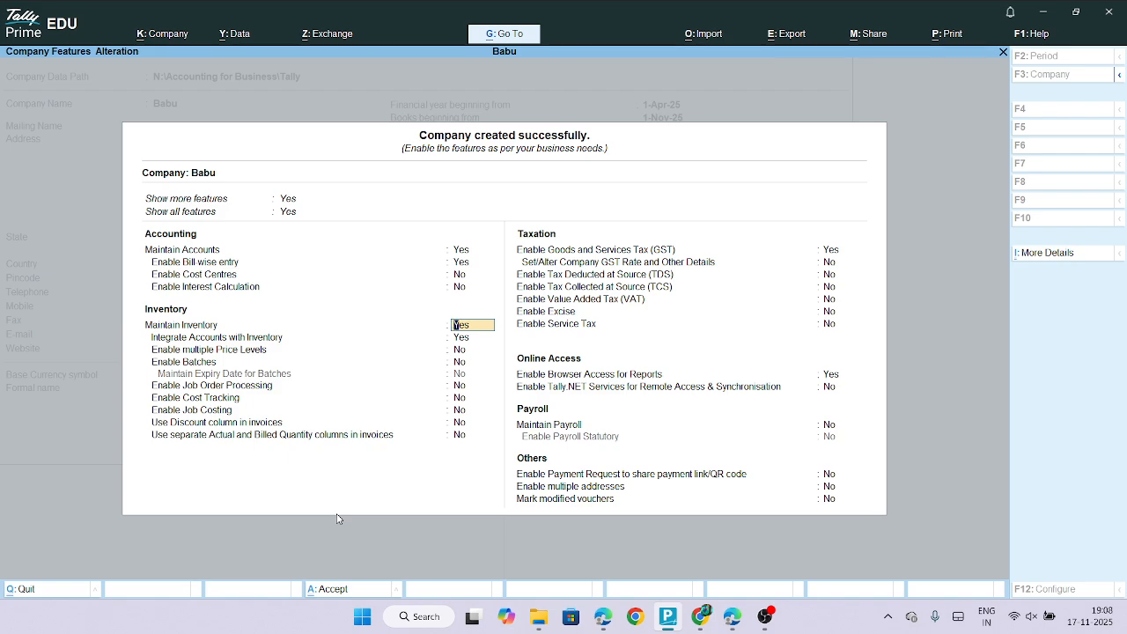
pyautogui.press('Return')
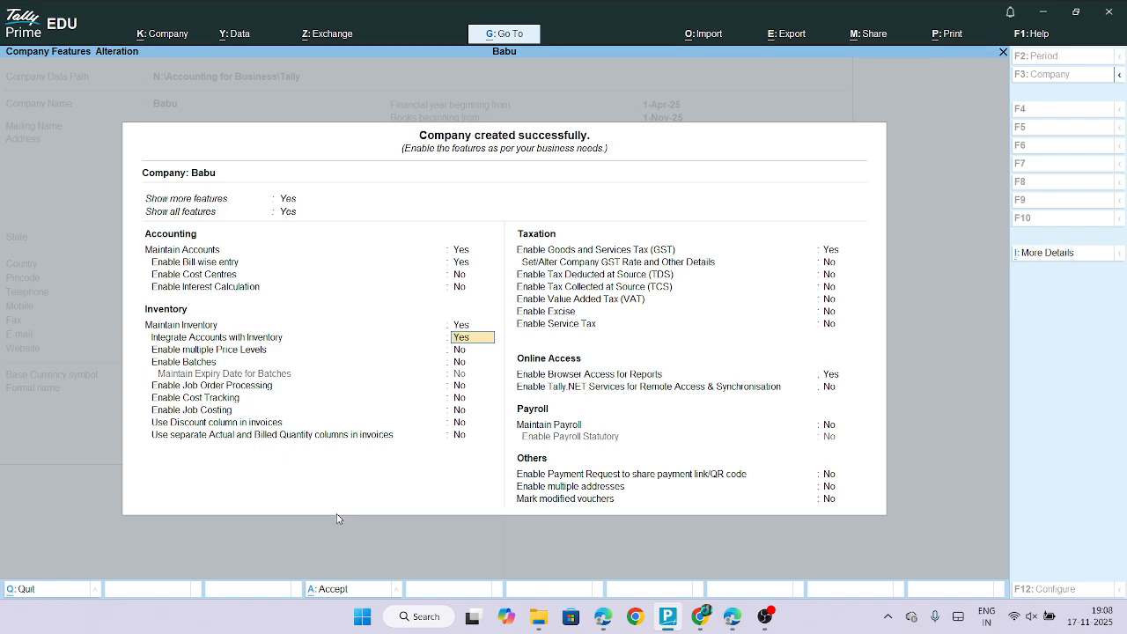
pyautogui.press('Return')
pyautogui.press('Return')
pyautogui.press('Return')
pyautogui.press('Return')
pyautogui.press('Return')
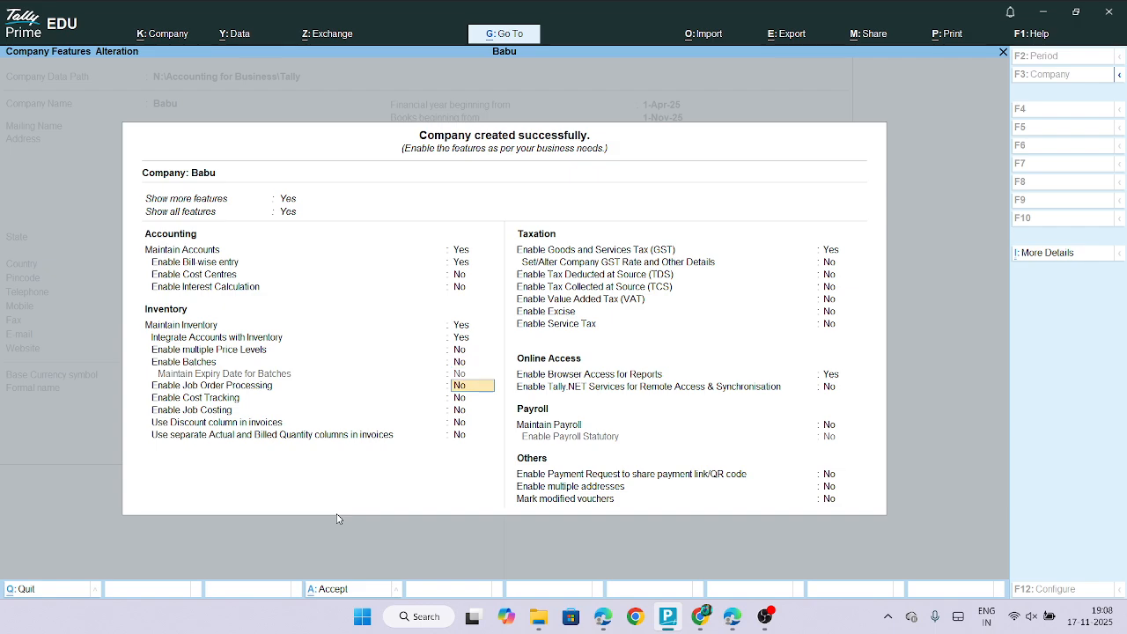
pyautogui.press('Return')
pyautogui.press('Return')
pyautogui.press('Return')
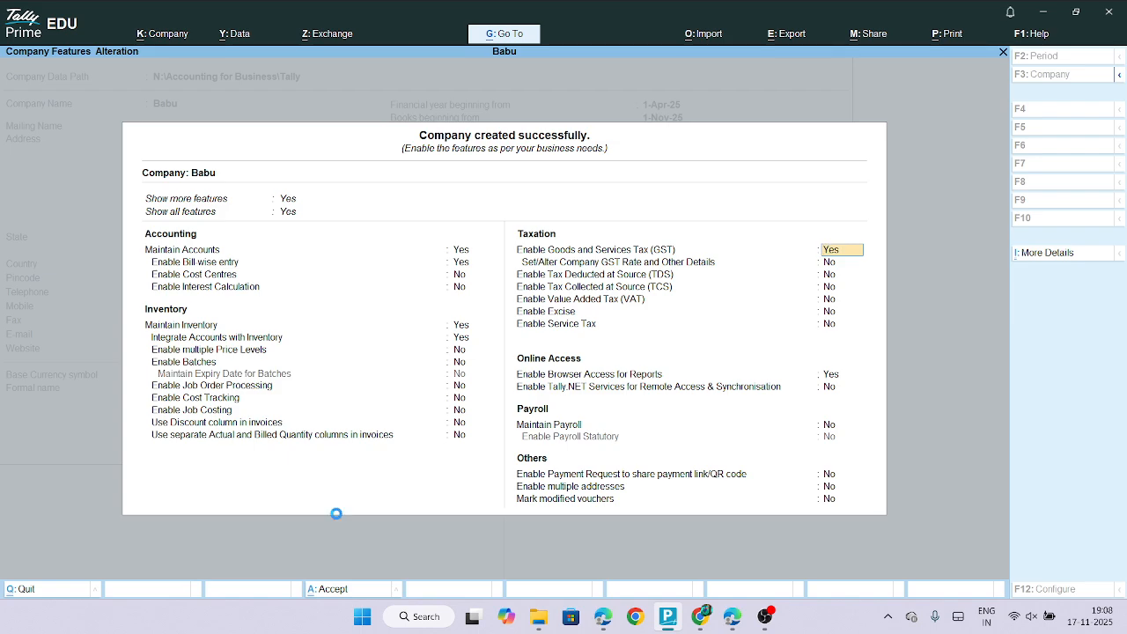
# Keep Goods and Services Tax enabled and accept Karnataka, Regular registration and No for Assessee of Other Territory in the GST details.
pyautogui.press('Return')
pyautogui.press('Return')
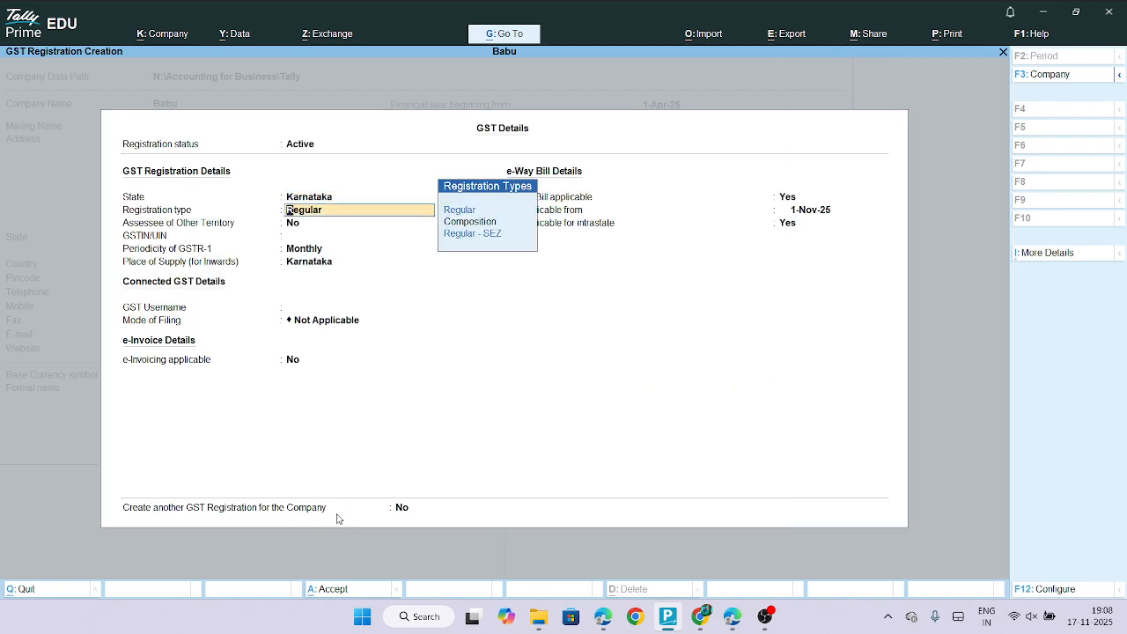
pyautogui.press('Return')
pyautogui.press('Return')
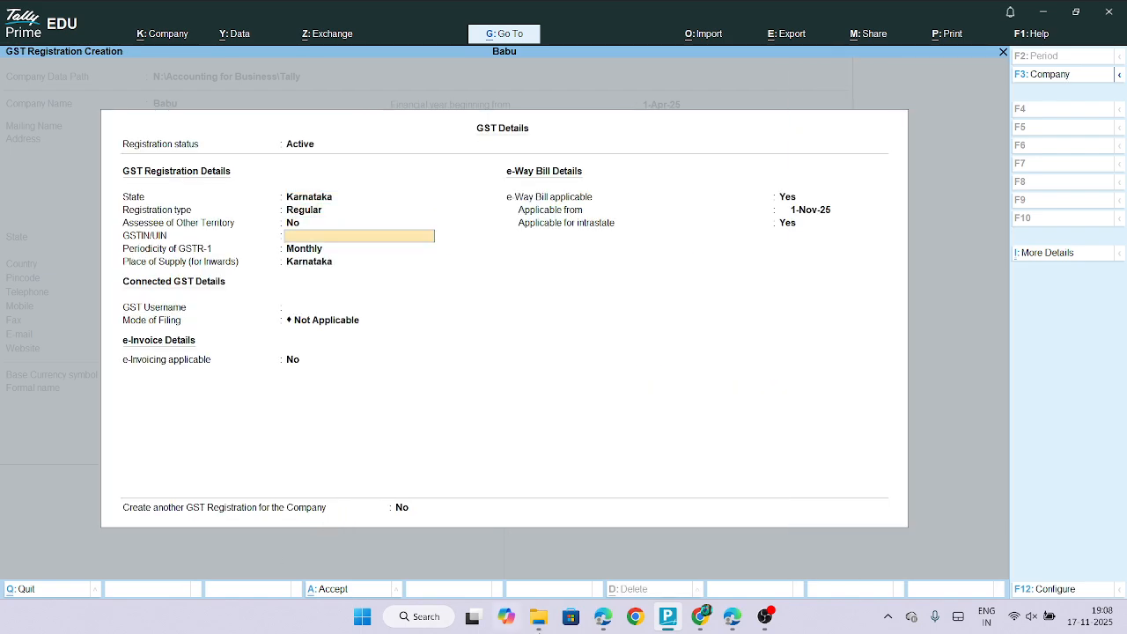
# Copy the GSTIN from the Company Details table in the Word case study and enter it as the GSTIN/UIN in TallyPrime.
pyautogui.click(728, 623)
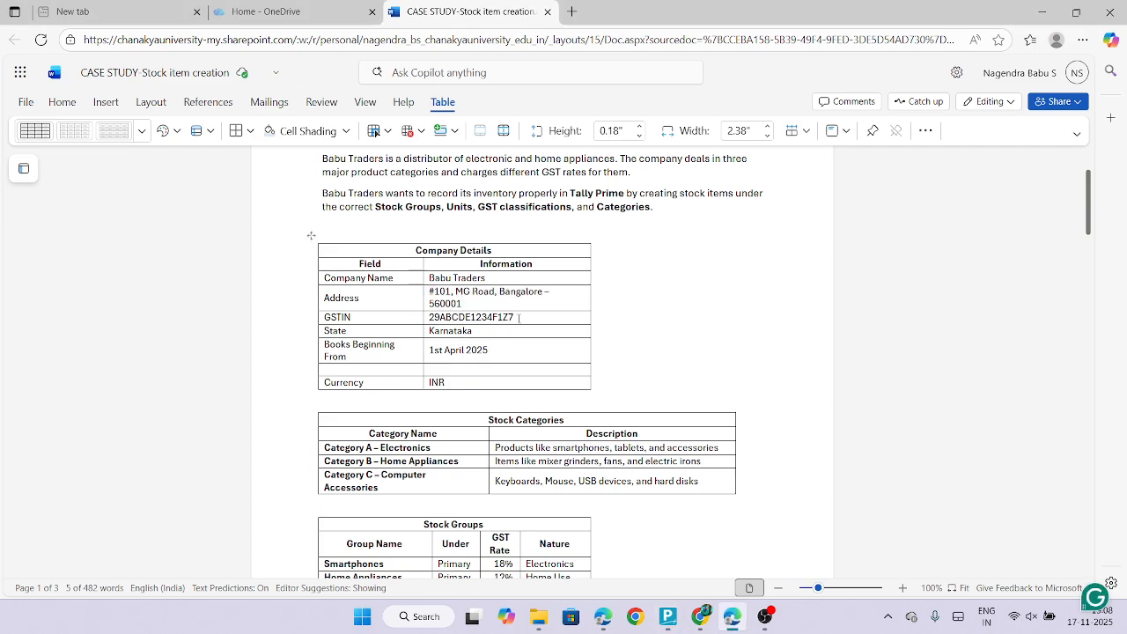
pyautogui.moveTo(520, 318); pyautogui.dragTo(431, 323)
pyautogui.hotkey('ctrl', 'c')
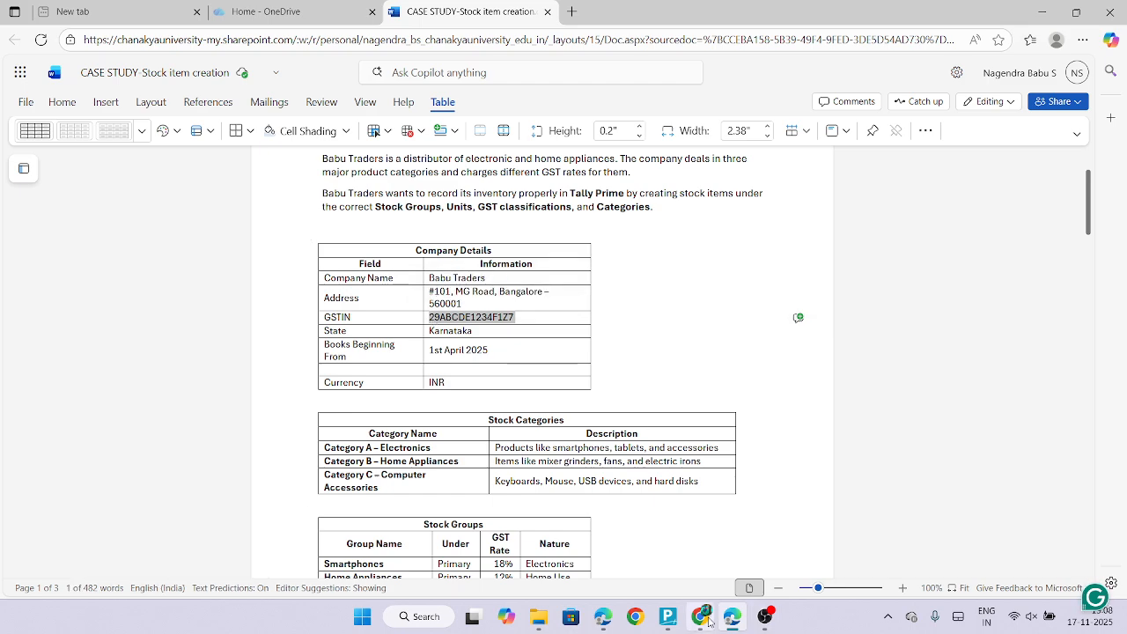
pyautogui.moveTo(667, 618)
pyautogui.click(705, 541)
pyautogui.hotkey('ctrl', 'v')
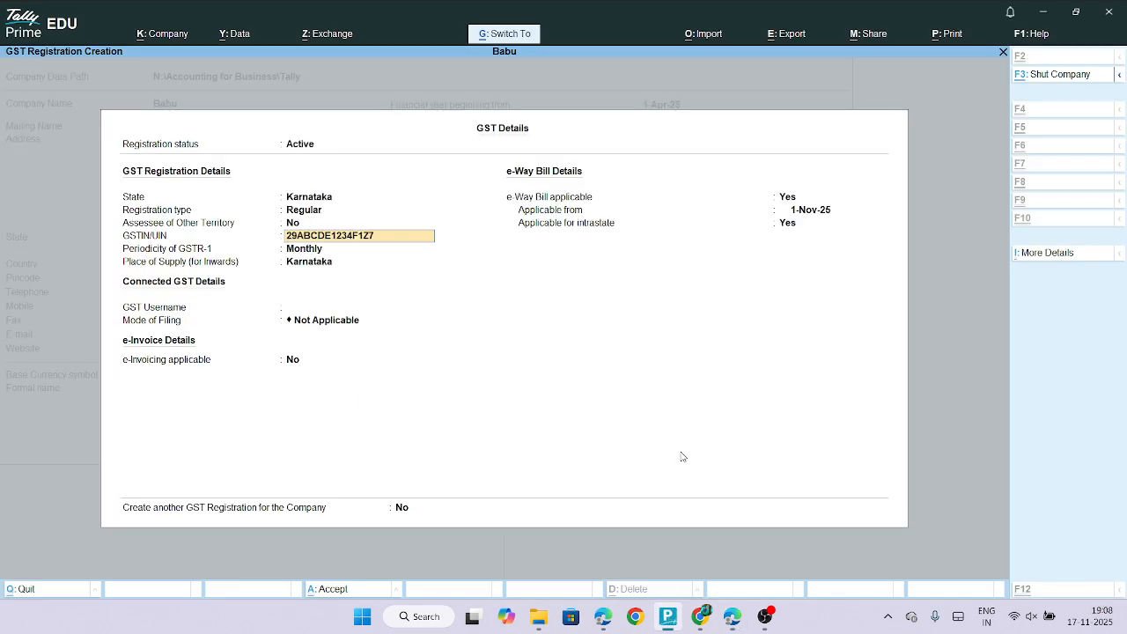
pyautogui.press('Return')
pyautogui.press('Return')
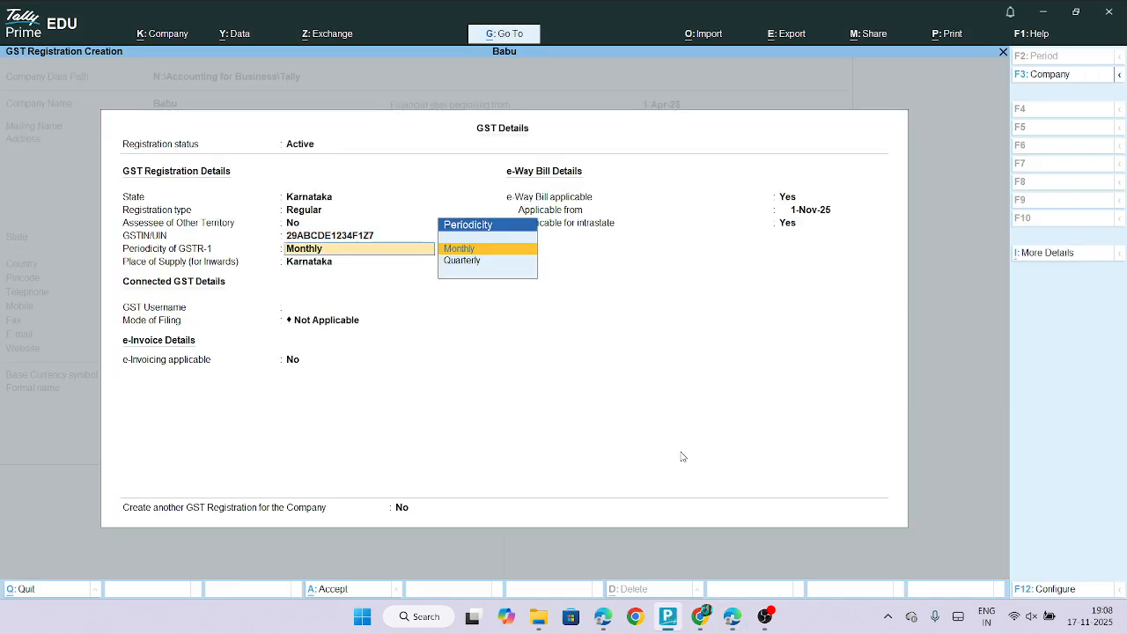
# Keep monthly GSTR-1 periodicity, no e-invoicing and e-Way Bill applicable from 1-Nov-25, and save the GST registration.
pyautogui.press('Return')
pyautogui.press('Return')
pyautogui.press('Return')
pyautogui.press('Return')
pyautogui.press('Return')
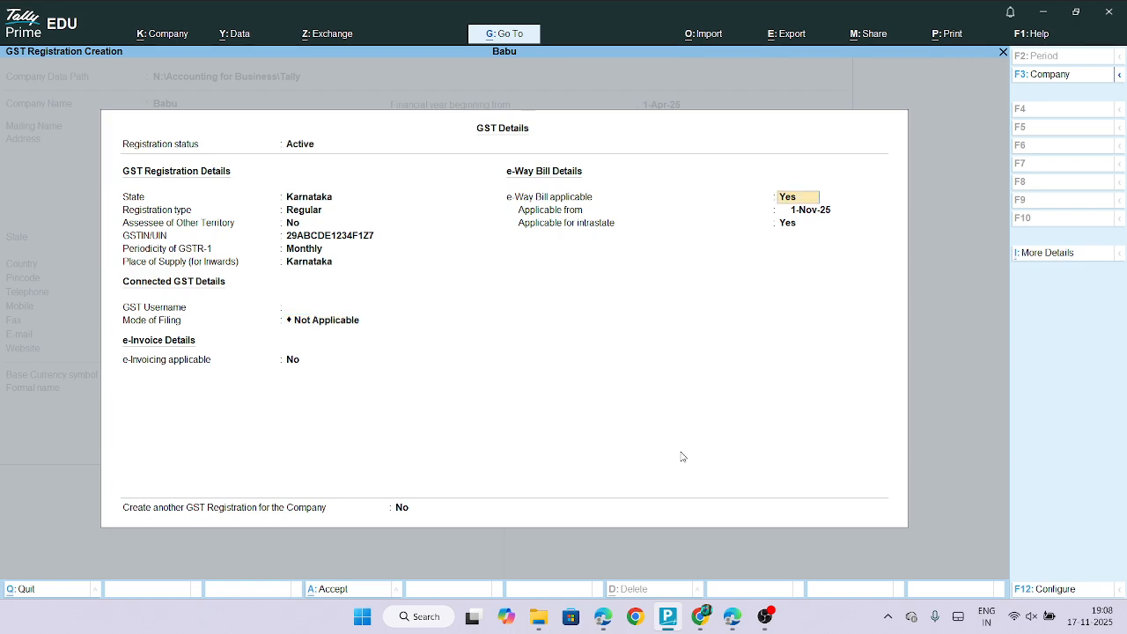
pyautogui.press('Return')
pyautogui.press('Return')
pyautogui.press('Return')
pyautogui.press('Return')
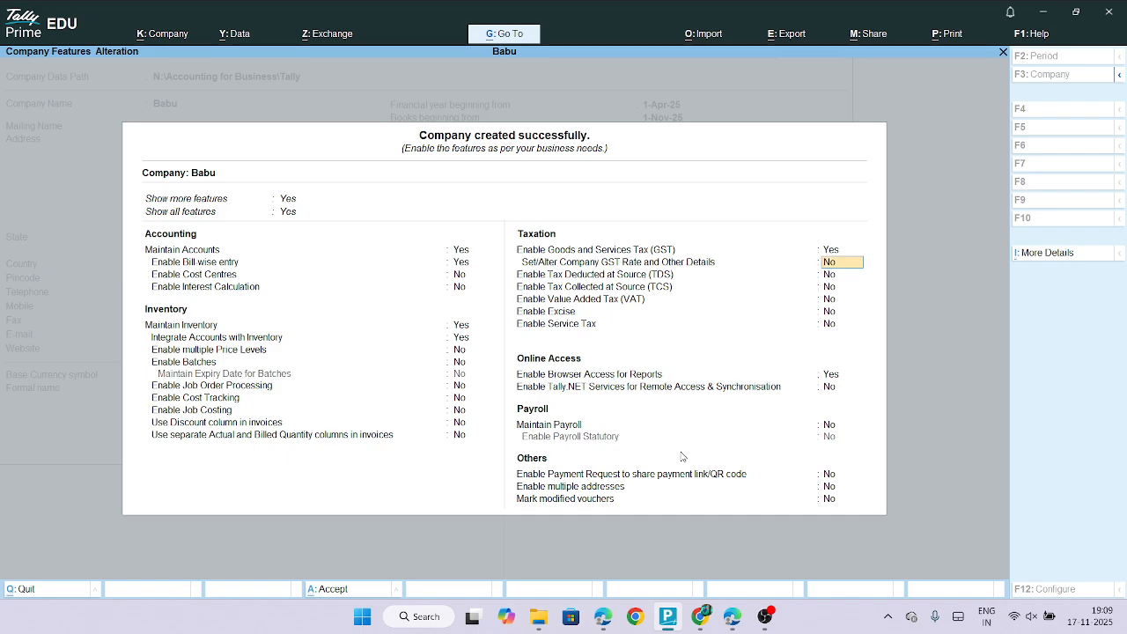
# Leave the remaining taxation features at No and set Enable Browser Access for Reports to No.
pyautogui.press('Return')
pyautogui.press('Return')
pyautogui.press('Return')
pyautogui.press('Return')
pyautogui.press('Return')
pyautogui.press('Return')
pyautogui.press('Return')
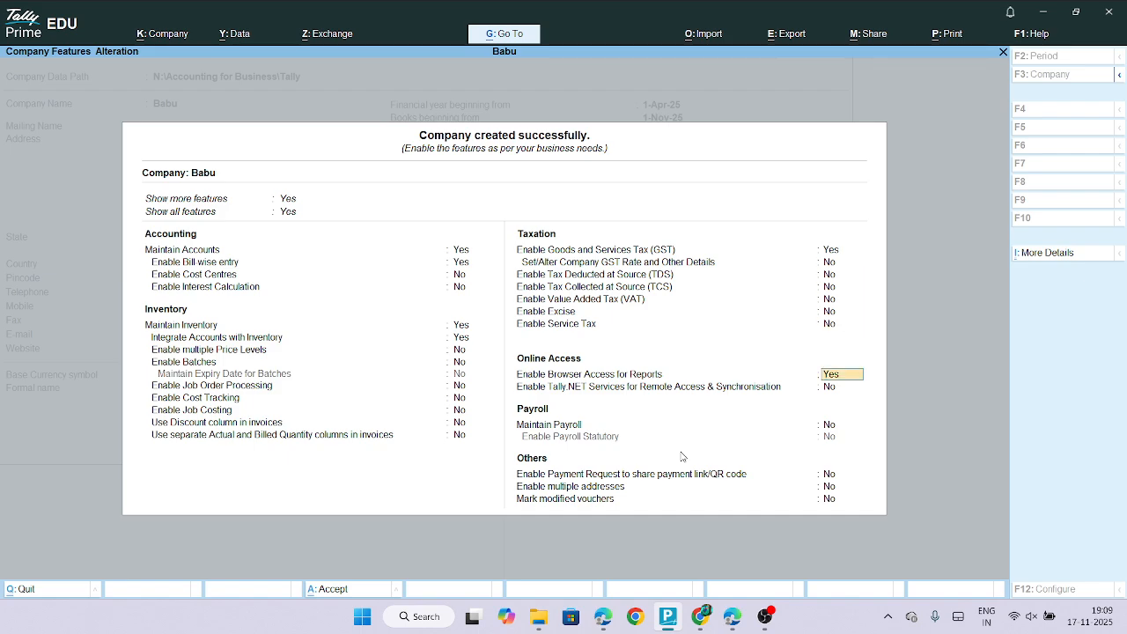
pyautogui.press('Up')
pyautogui.write('n')
pyautogui.press('Return')
# Keep remote access, payroll and the other features at No, and accept the company features to return to the Gateway of Tally.
pyautogui.press('Return')
pyautogui.press('Return')
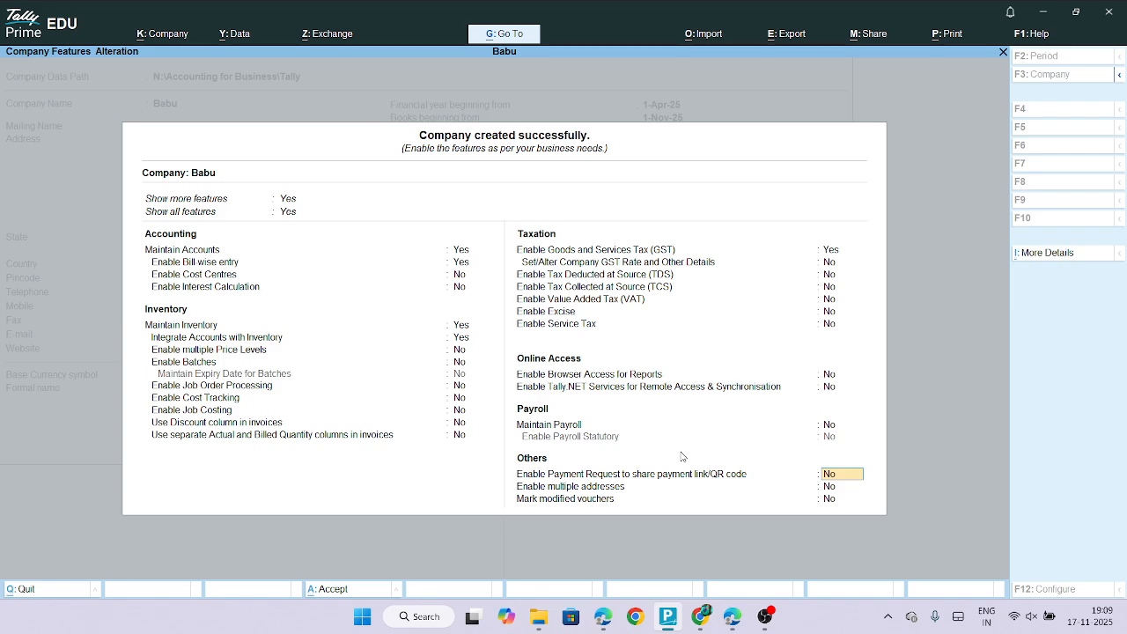
pyautogui.press('Return')
pyautogui.press('Return')
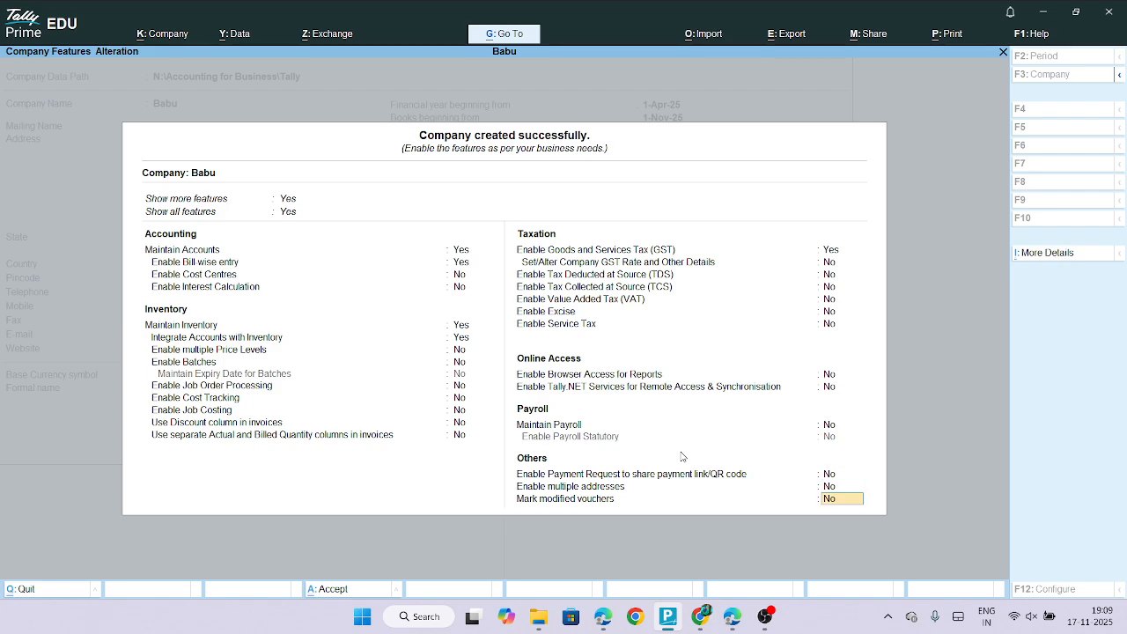
pyautogui.press('Return')
pyautogui.press('Return')
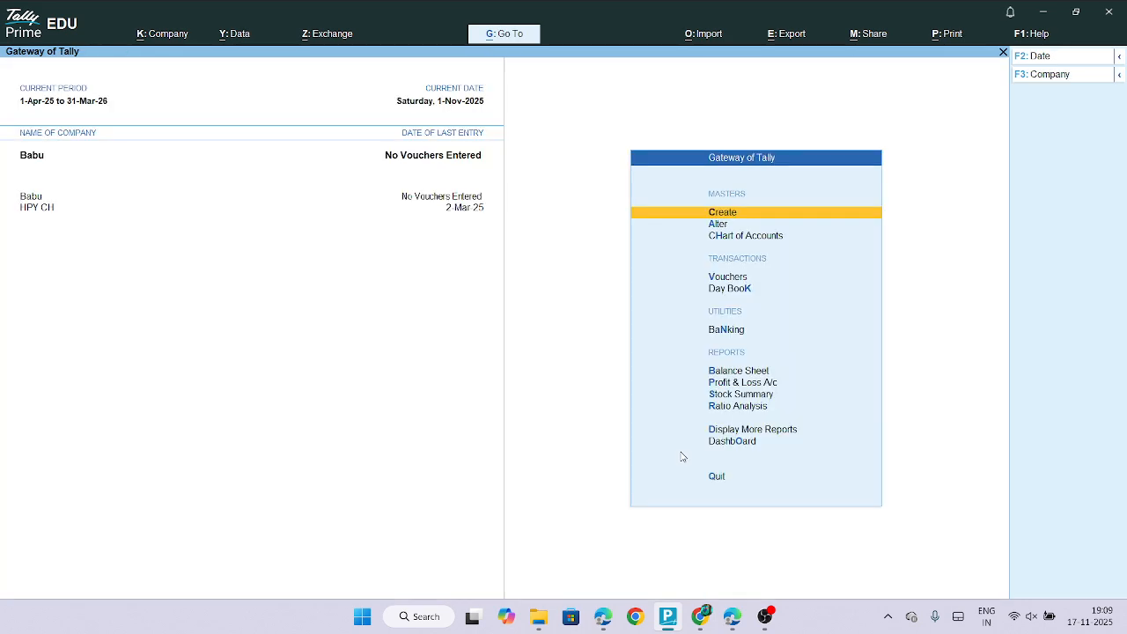